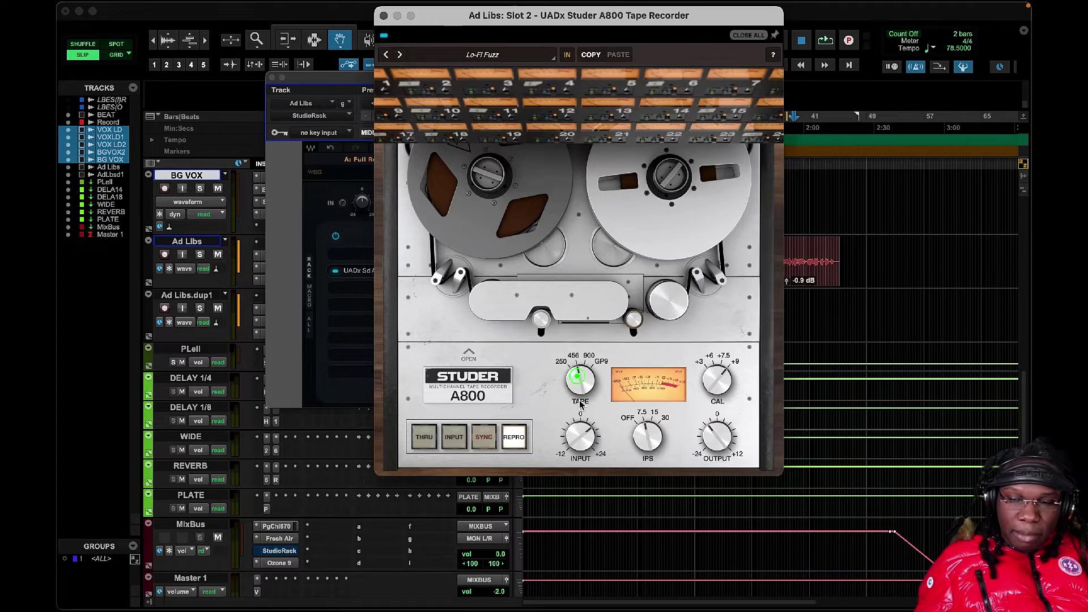
mouse_move(578, 381)
mouse_down()
mouse_move(579, 363)
mouse_move(579, 381)
mouse_up()
click(573, 355)
click(561, 361)
click(601, 361)
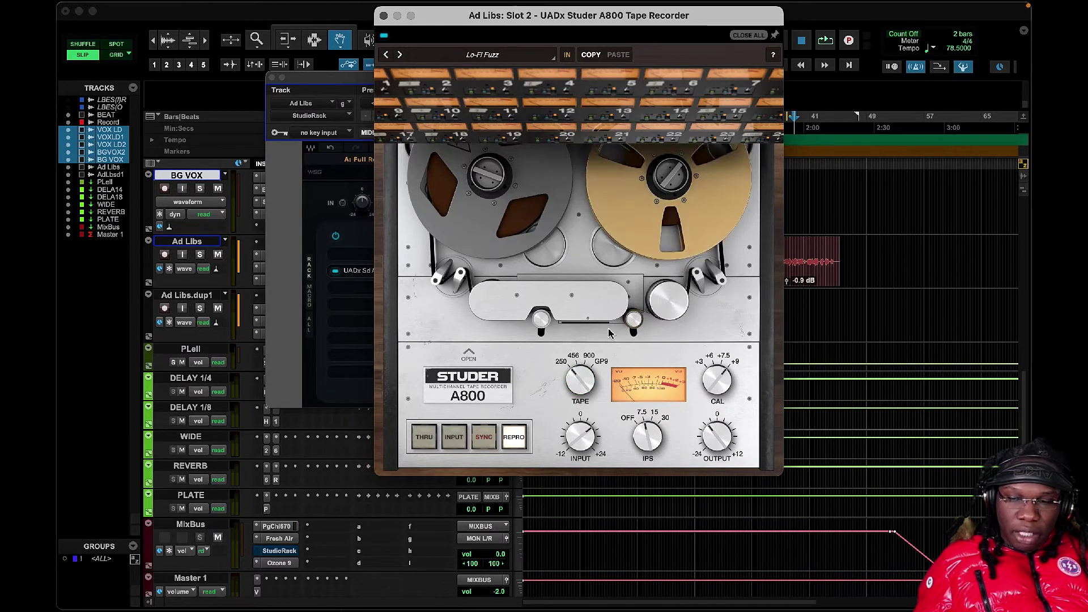
click(610, 338)
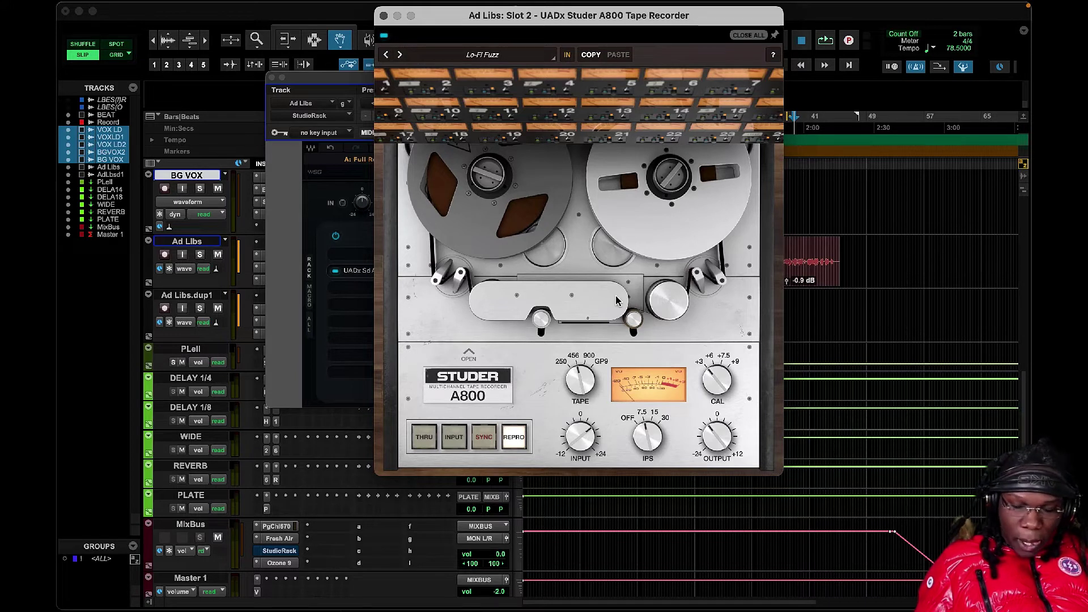
- Adjust and fine-tune the INPUT drive level on the Ad Libs Studer A800
drag(591, 441, 573, 431)
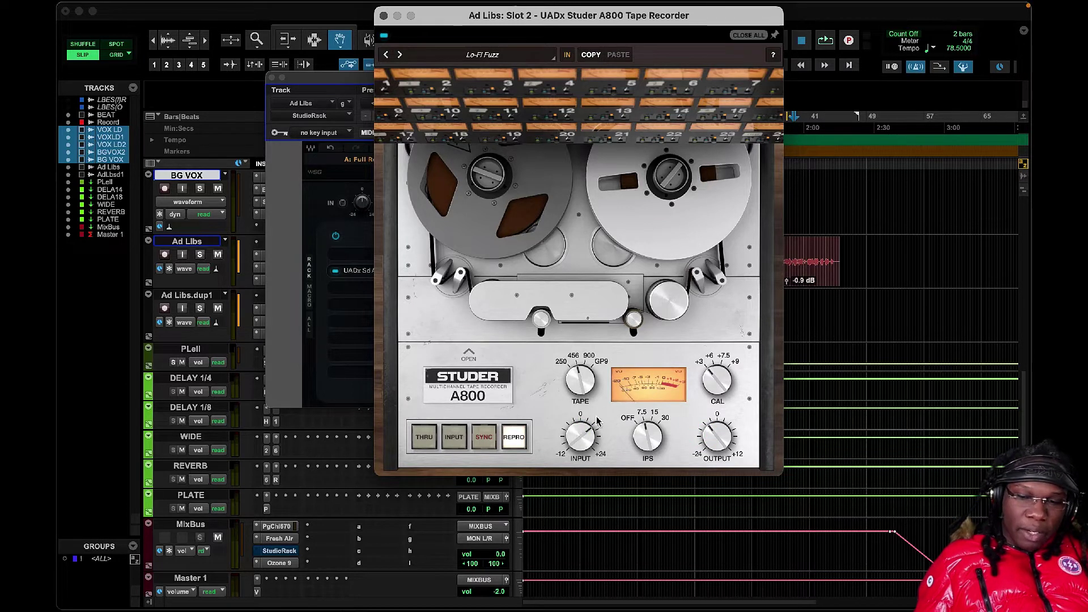
mouse_move(584, 439)
mouse_down()
mouse_move(572, 429)
mouse_move(571, 444)
mouse_move(589, 446)
mouse_up()
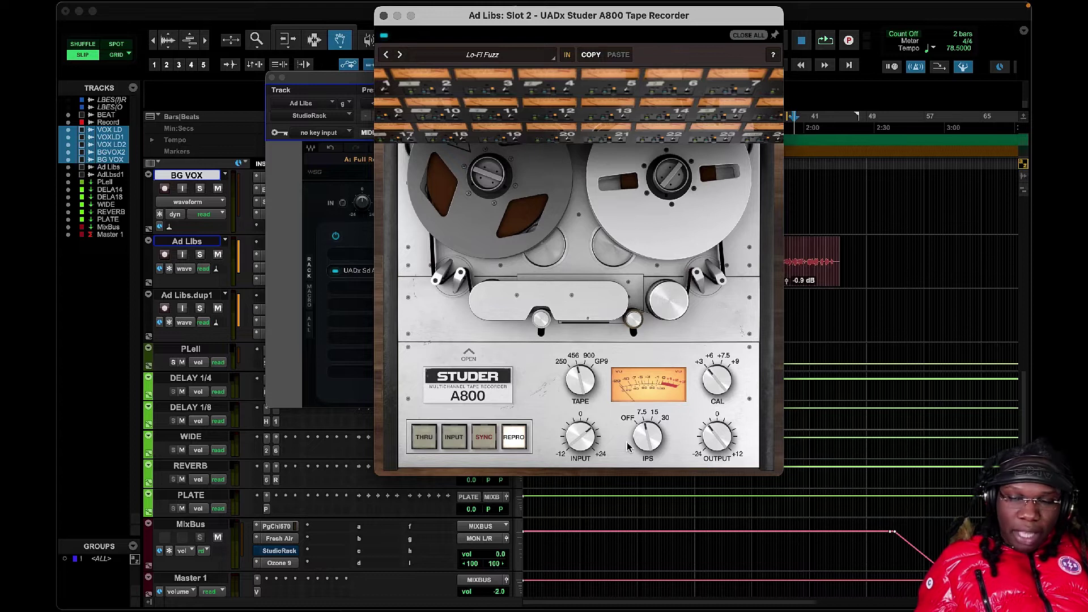
- Move the Studer A800 window aside to reveal the Ad Libs StudioRack holding the UADx Studer
drag(541, 15, 630, 41)
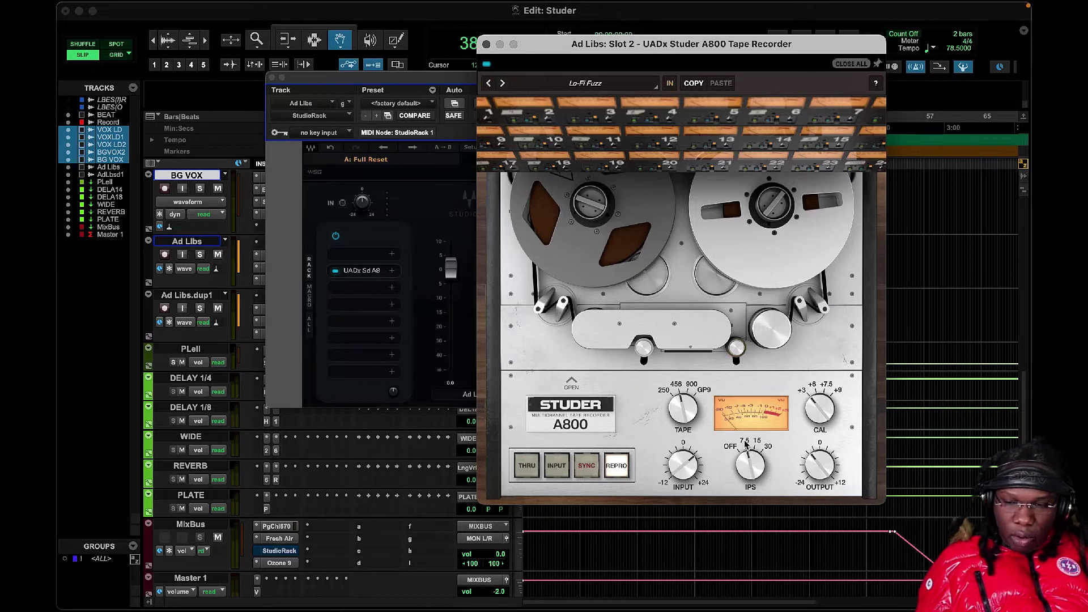
- Close the Studer A800 and Ad Libs StudioRack plugin windows
click(487, 45)
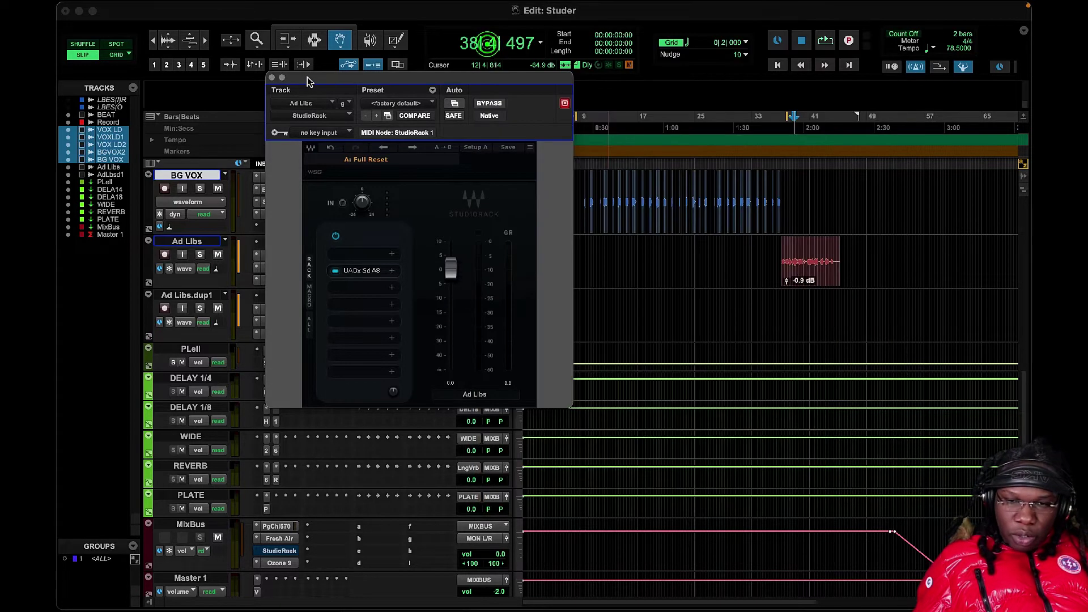
click(271, 77)
scroll(680, 247, up, 5)
scroll(681, 248, up, 3)
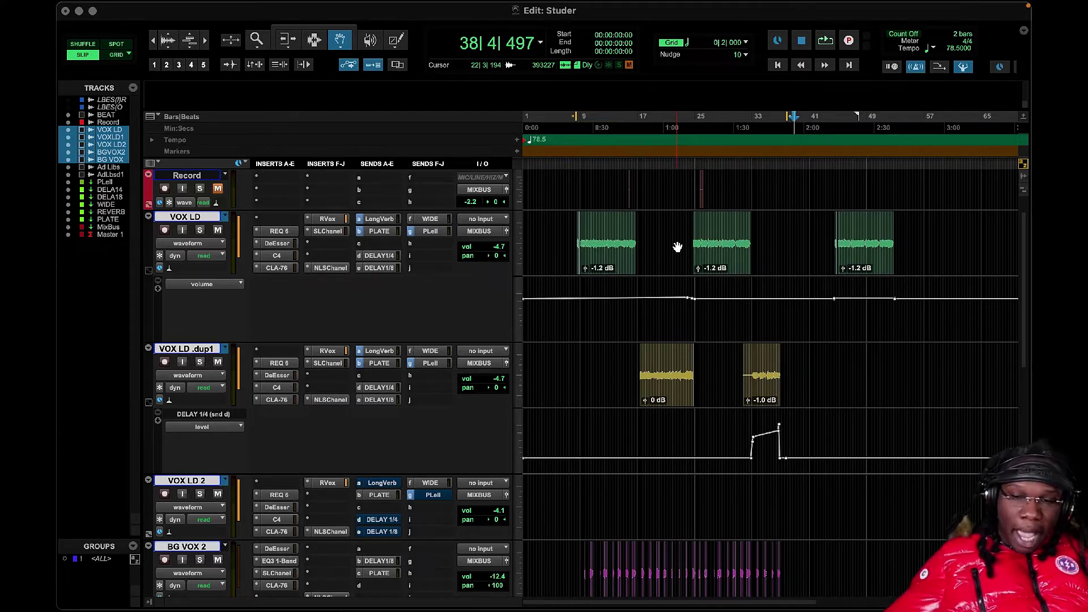
- Play the session back from bar 9 to hear the Ad Libs treatment
click(582, 118)
click(825, 40)
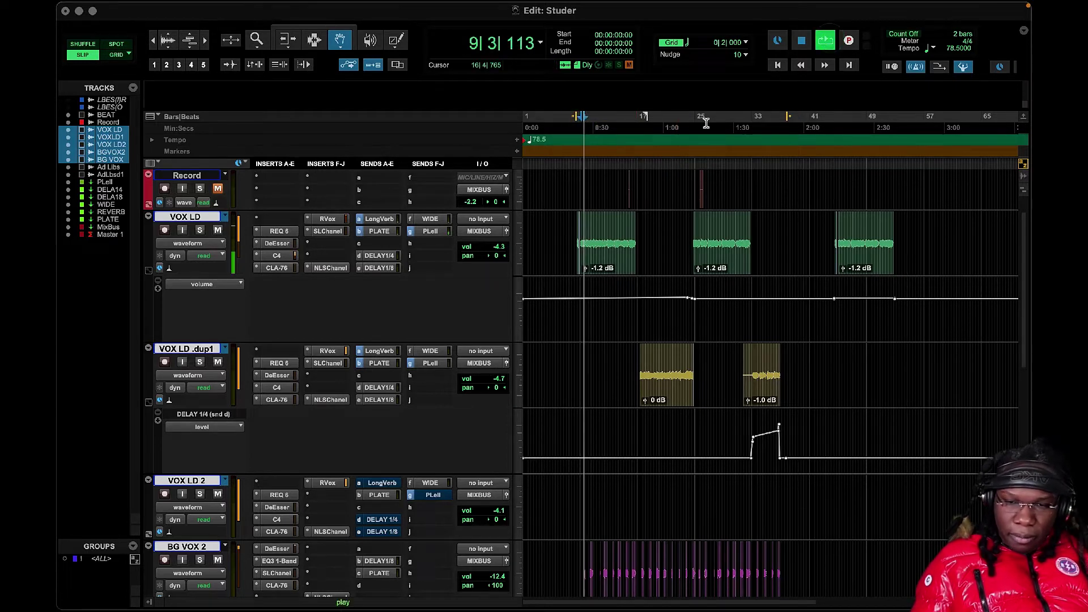
scroll(317, 402, down, 10)
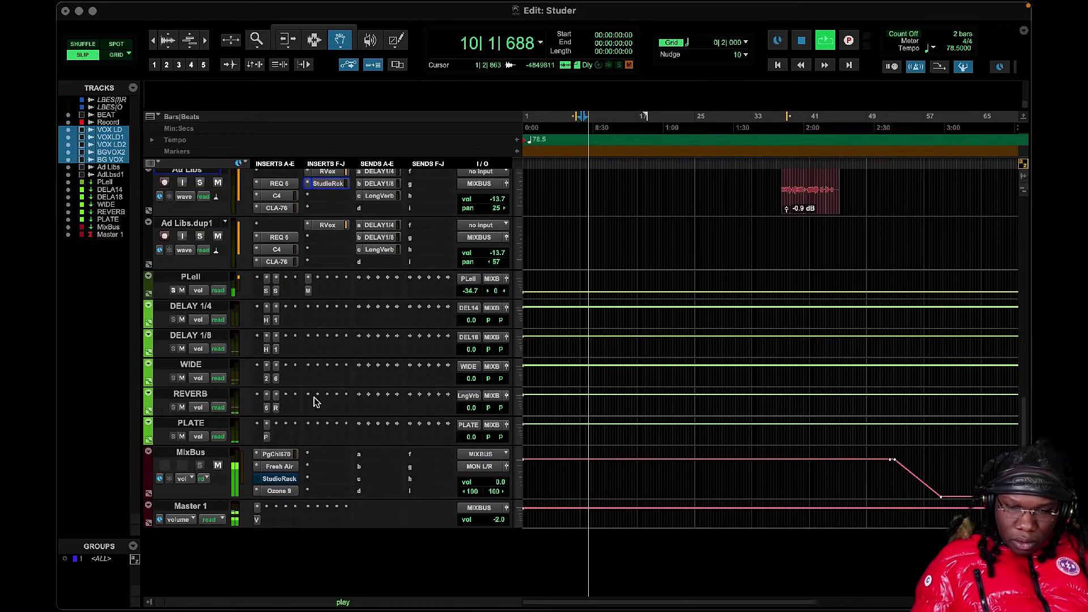
scroll(358, 386, up, 10)
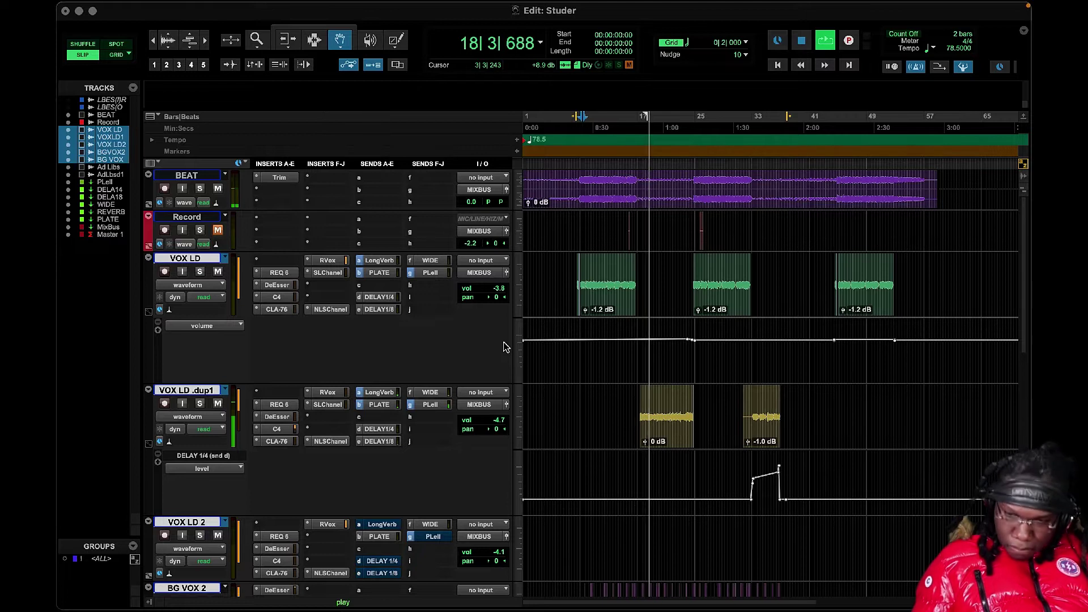
scroll(609, 381, down, 10)
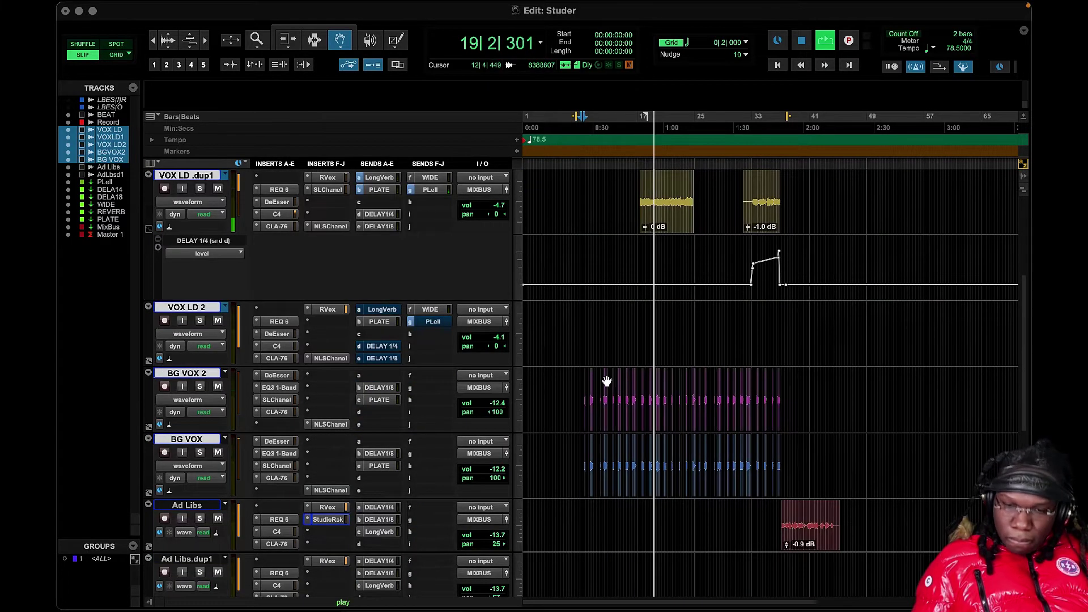
scroll(606, 381, down, 5)
scroll(605, 381, up, 7)
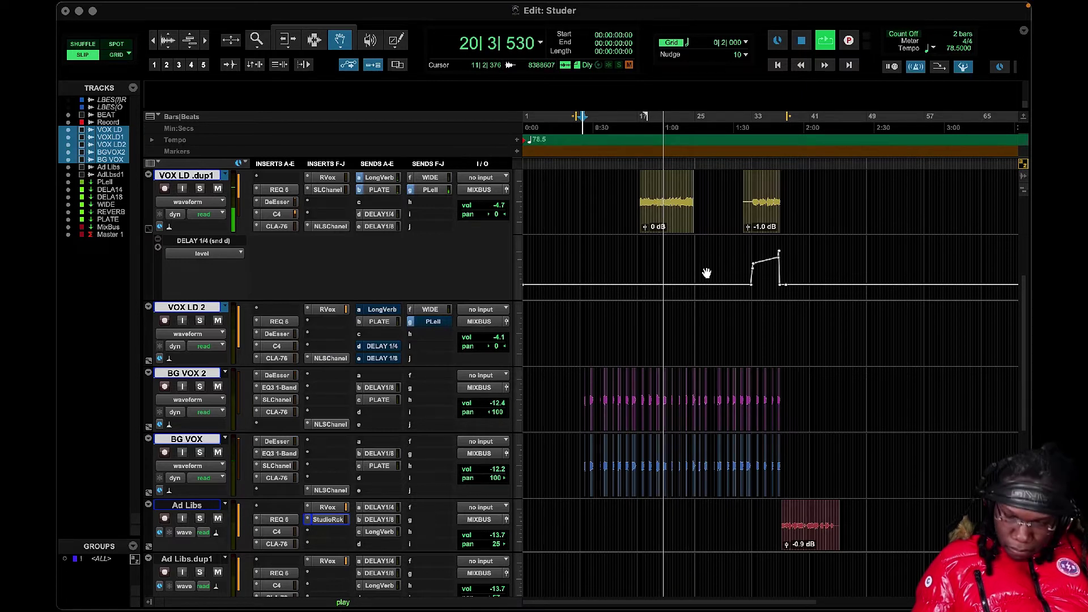
- Stop playback and insert StudioRack (mono) on the VOX LD track via a 'stud' search
click(801, 40)
scroll(610, 290, up, 7)
scroll(610, 289, up, 1)
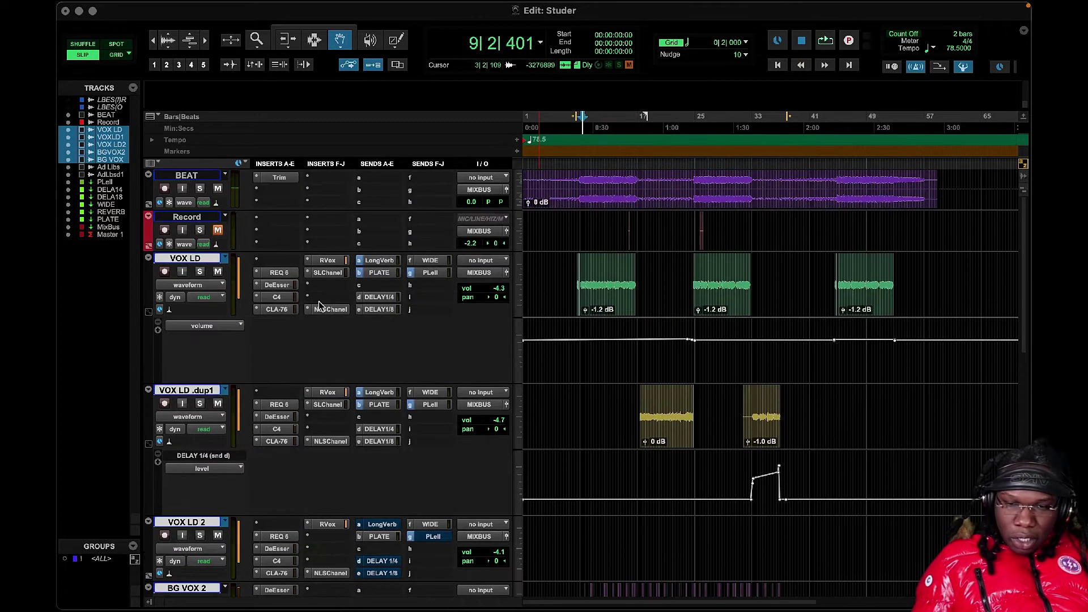
click(318, 296)
click(329, 276)
text(stud)
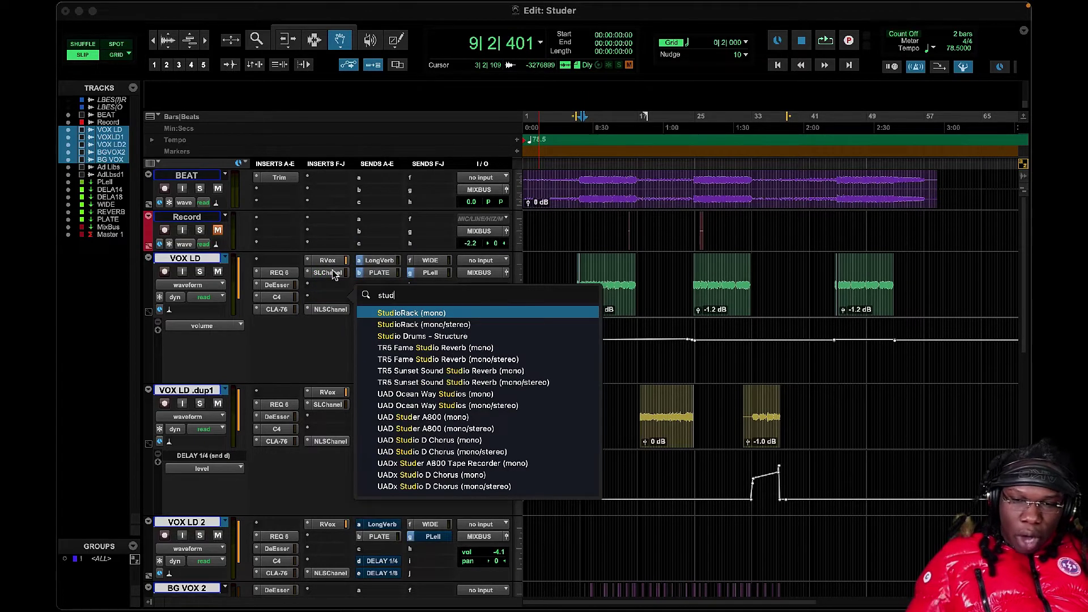
click(428, 318)
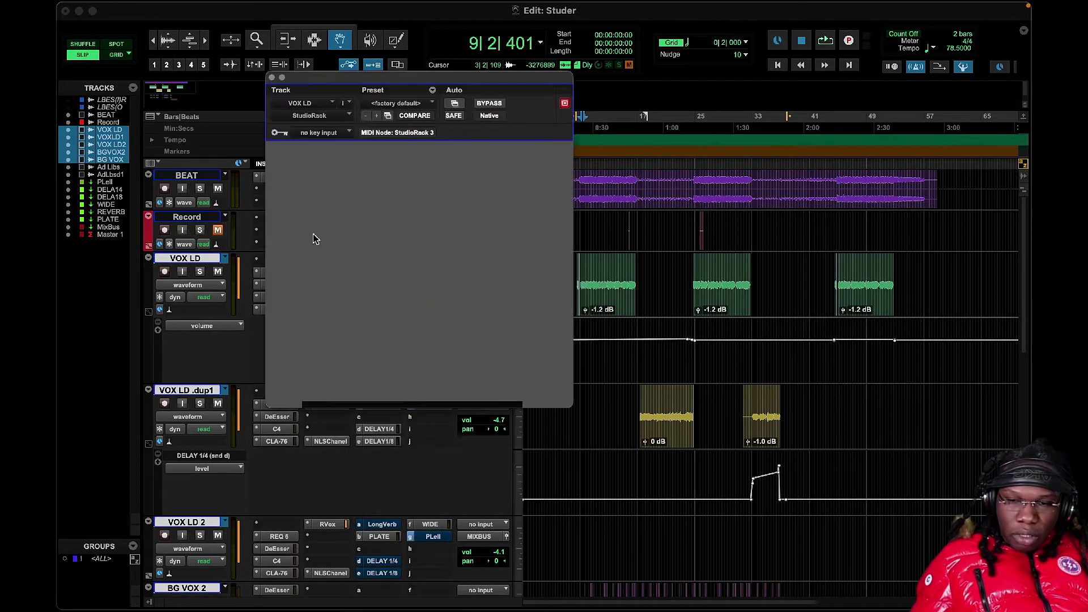
drag(391, 80, 623, 99)
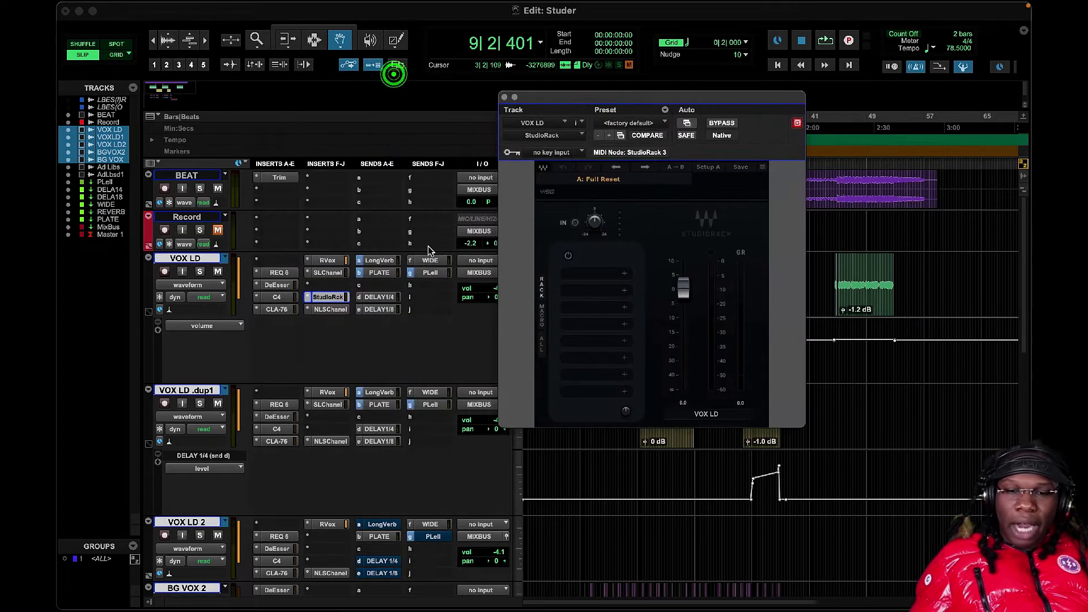
- Load UADx Studer A800 Tape Recorder into a VOX LD rack slot from VST3 > Universal Audio (UADx)
click(330, 310)
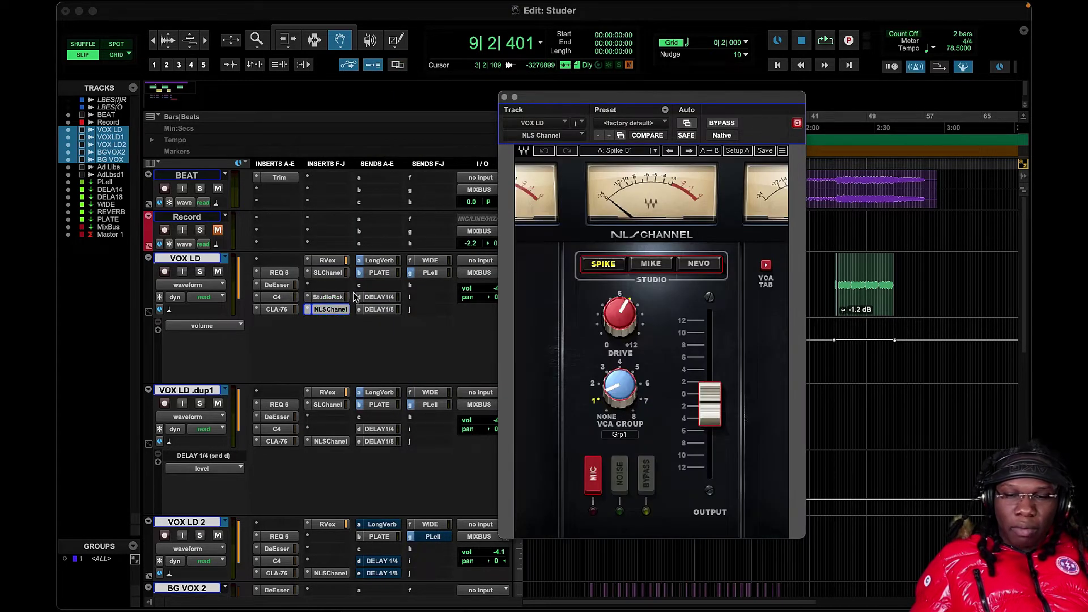
click(327, 296)
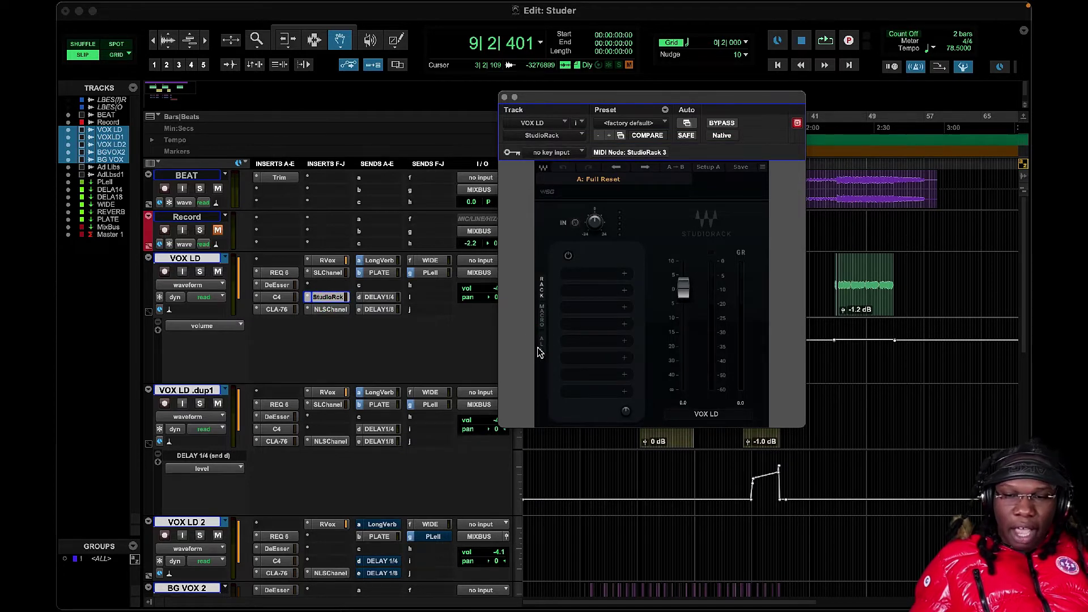
click(540, 343)
click(570, 293)
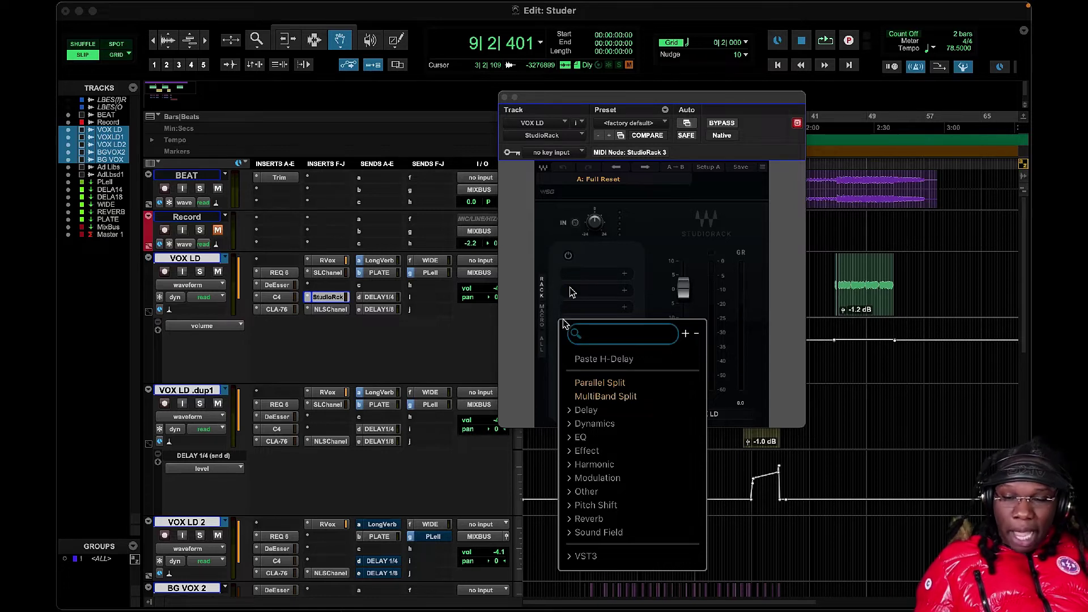
click(578, 555)
scroll(594, 504, down, 5)
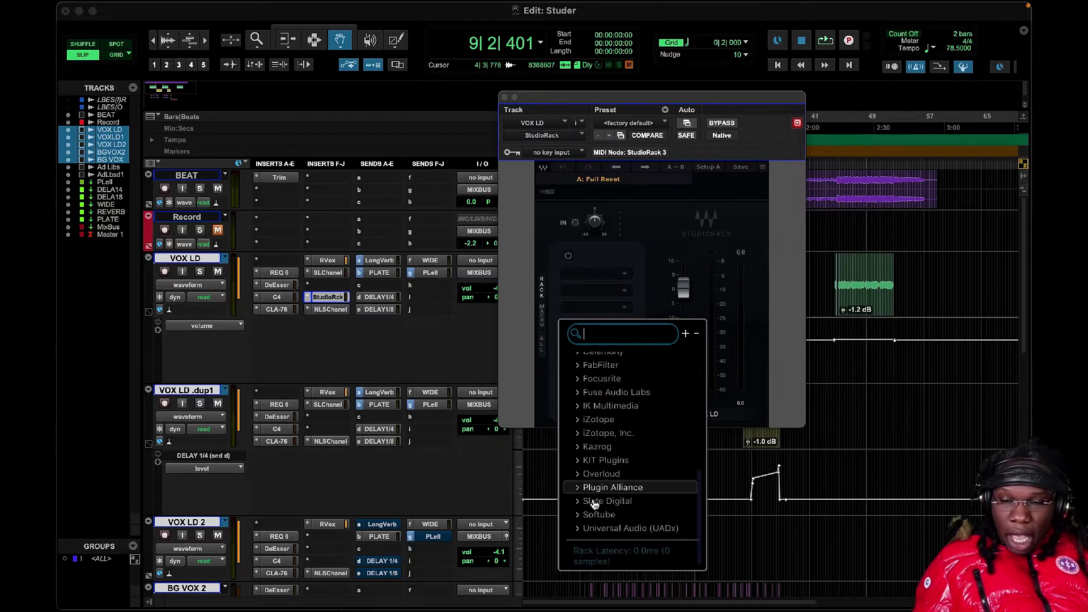
click(578, 528)
scroll(578, 524, down, 5)
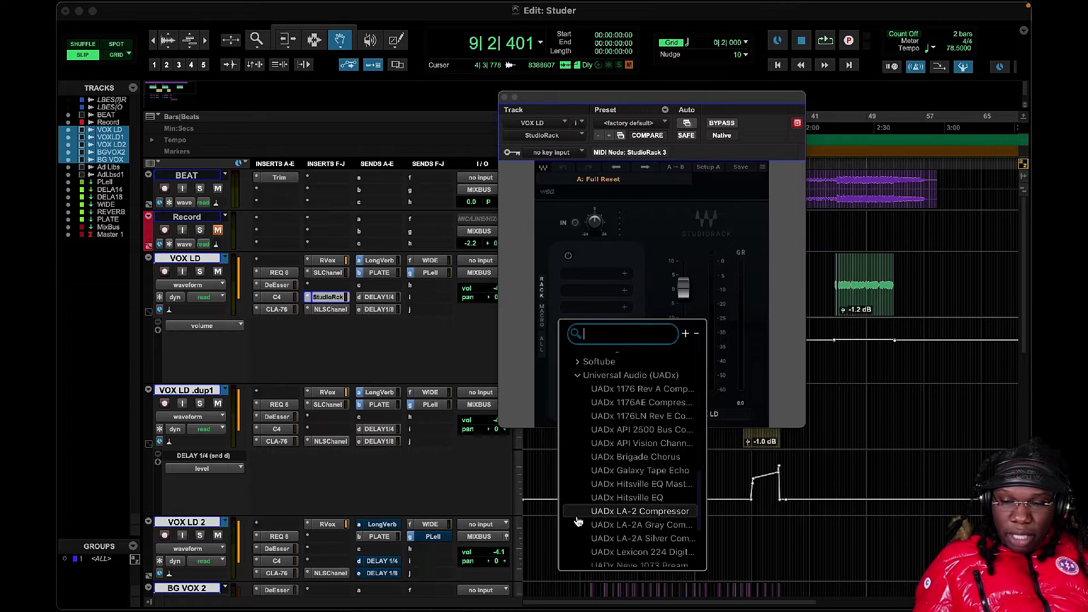
scroll(576, 515, down, 5)
click(634, 556)
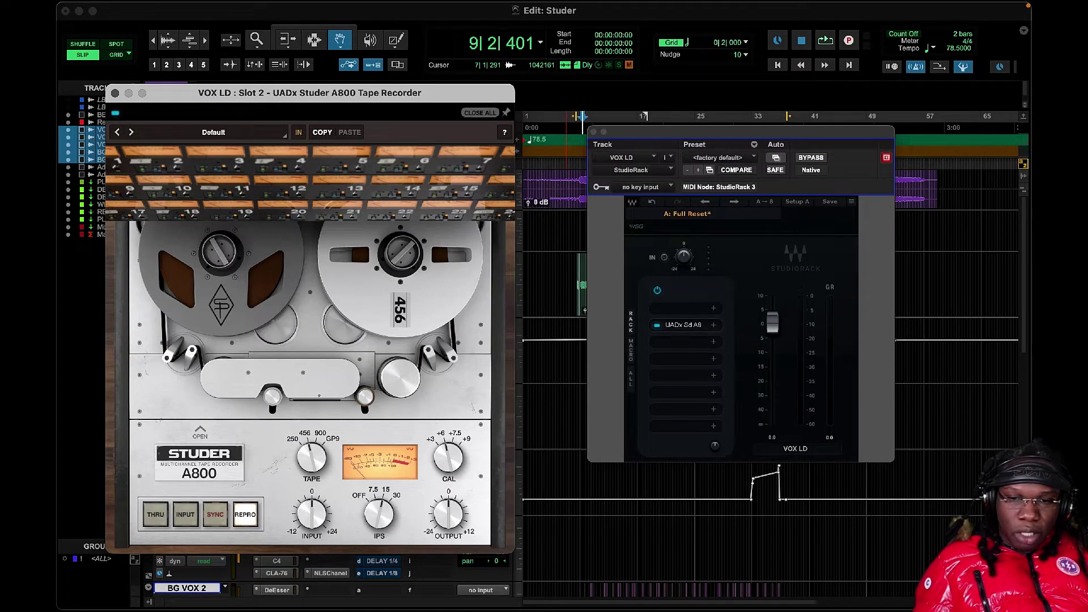
- Start playback from around bar 8
drag(676, 128, 678, 136)
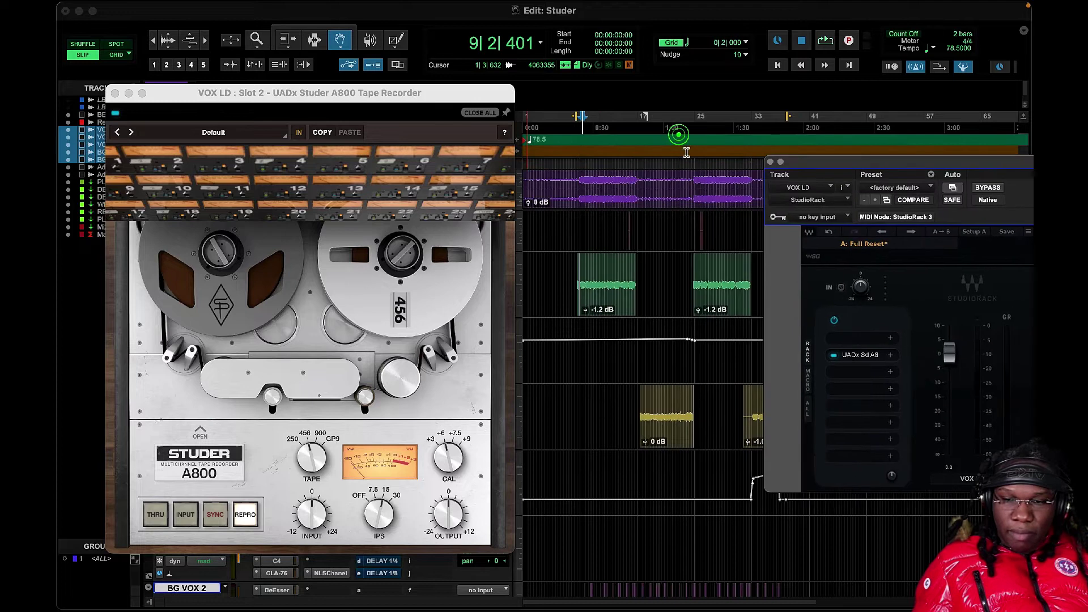
click(577, 123)
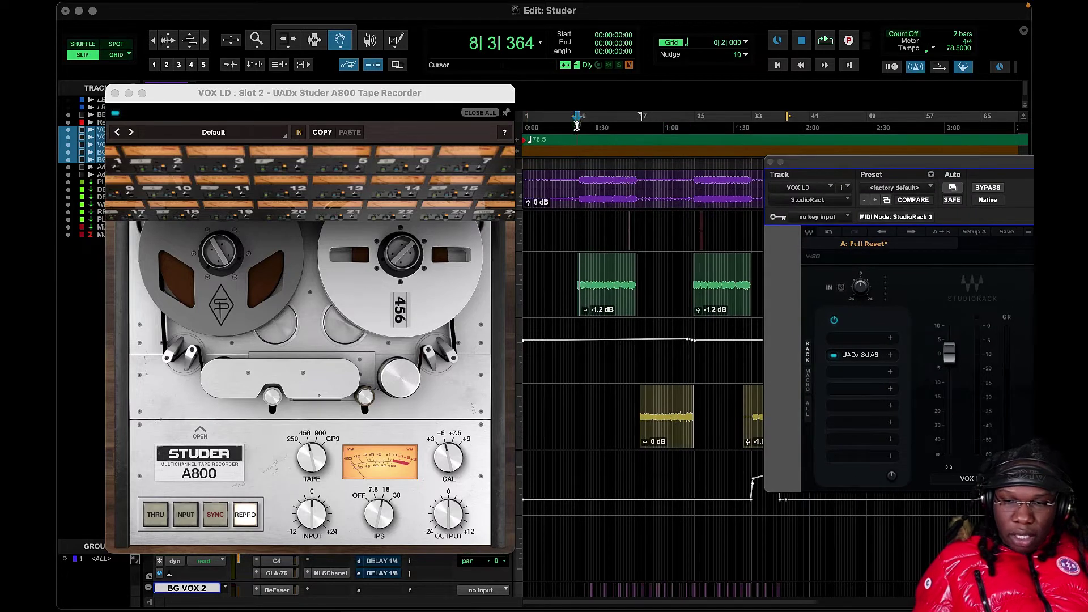
click(823, 40)
- Audition the VOX LD Studer's 250, GP9 and 456 tape formulations during playback
drag(304, 454, 313, 416)
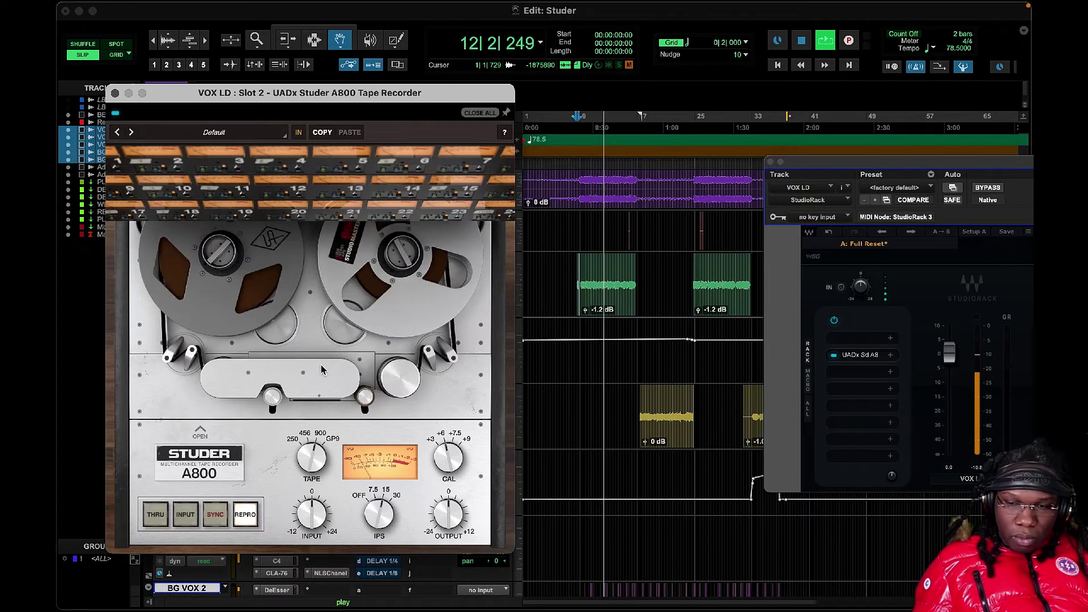
click(346, 299)
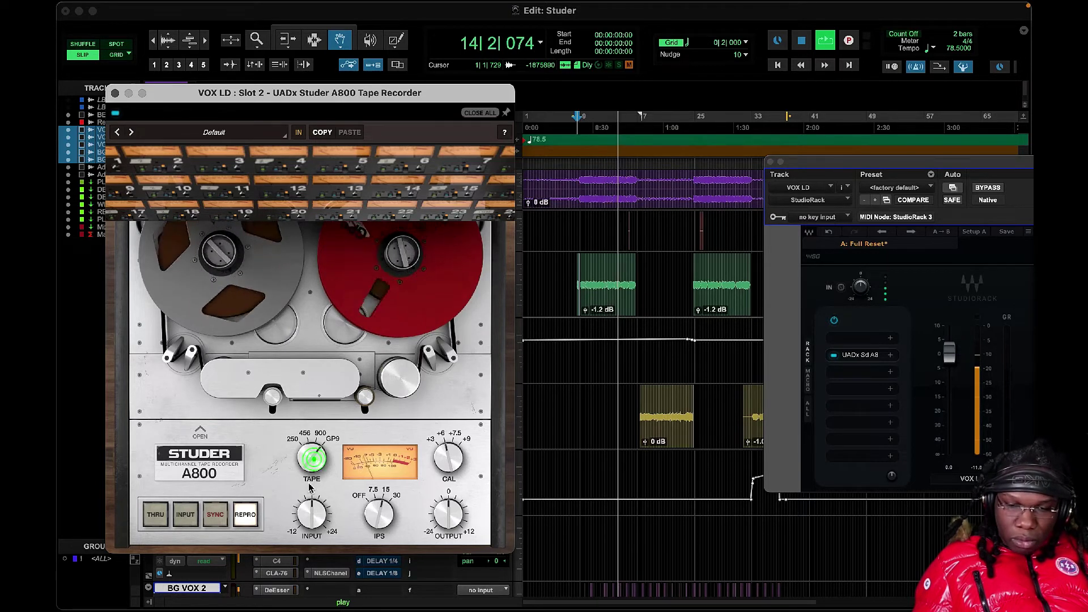
click(315, 463)
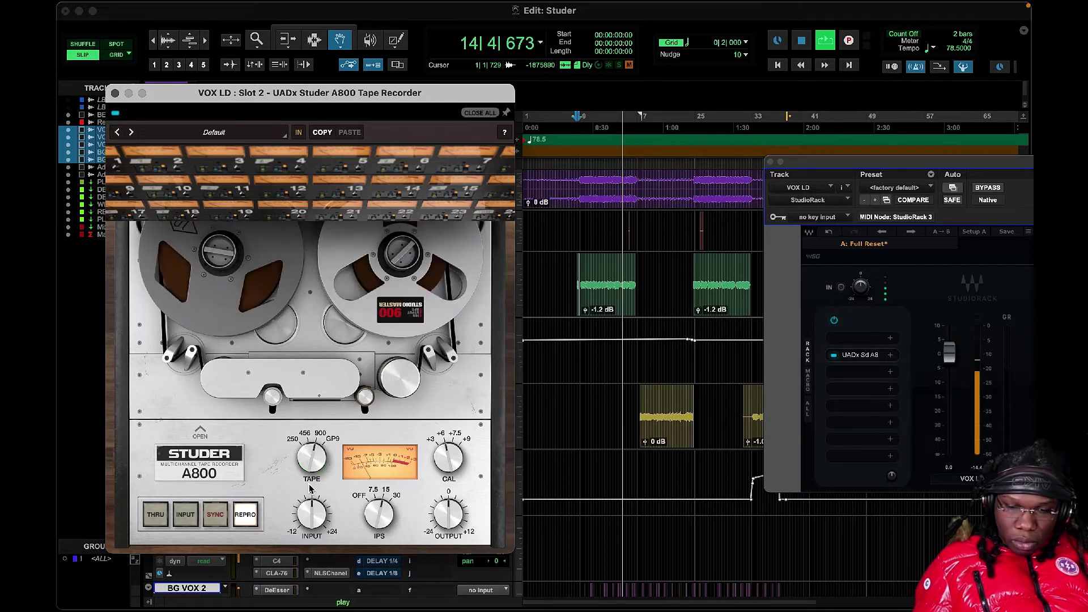
drag(309, 488, 307, 539)
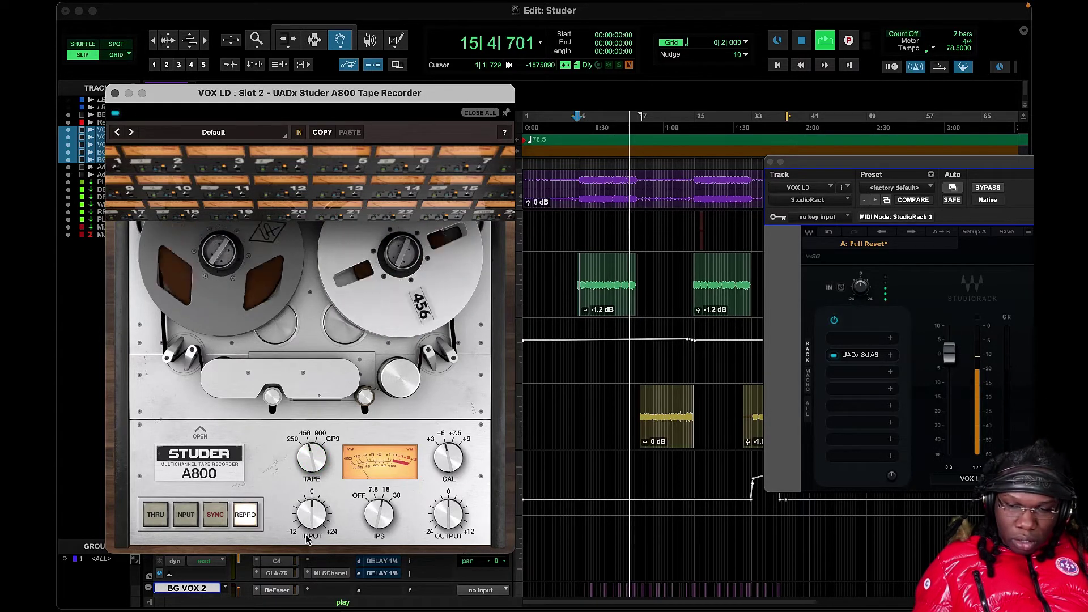
click(311, 455)
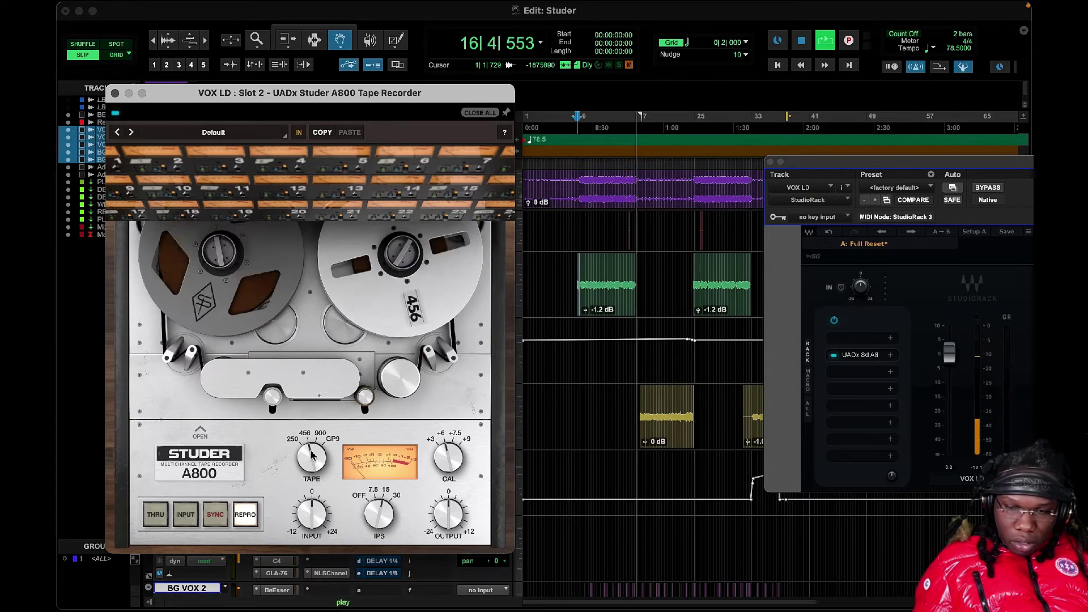
- Replay from bar 9 on 250 tape, stop, then switch the Studer to GP9
click(587, 121)
key(space)
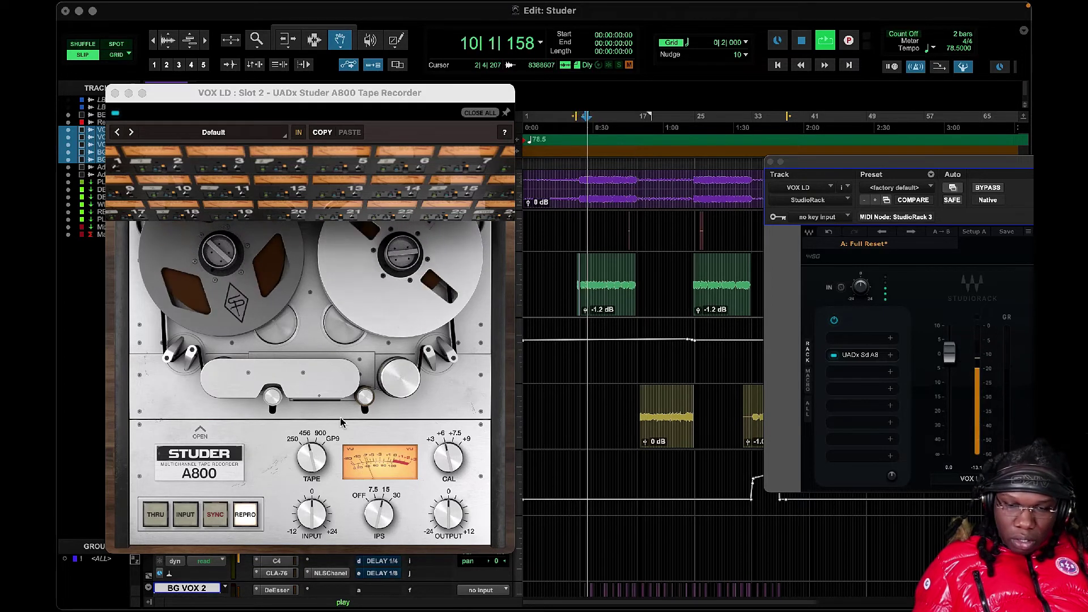
click(314, 458)
click(313, 458)
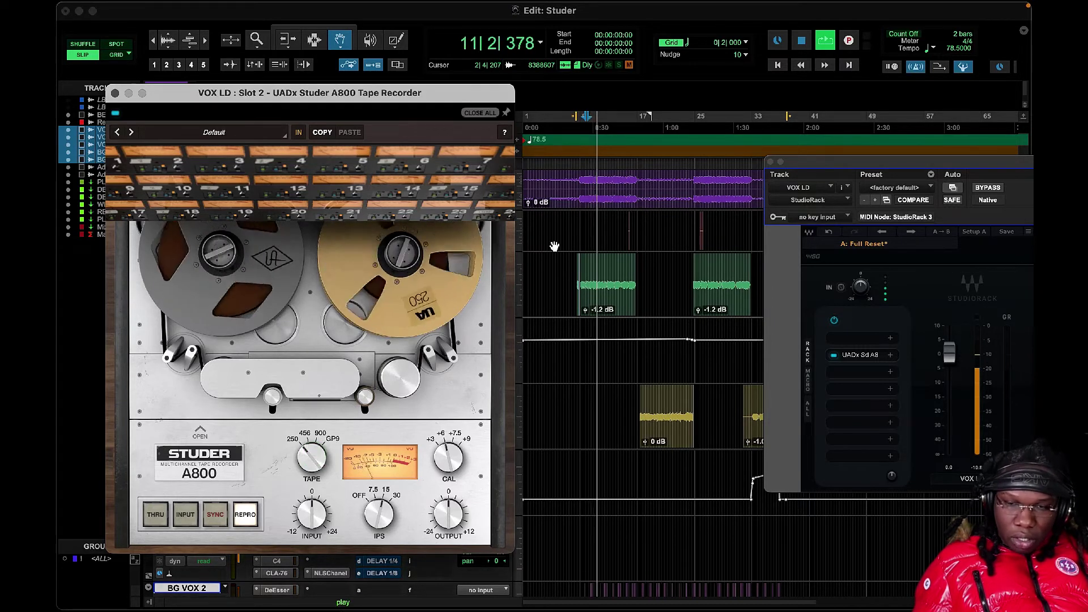
click(801, 41)
click(803, 42)
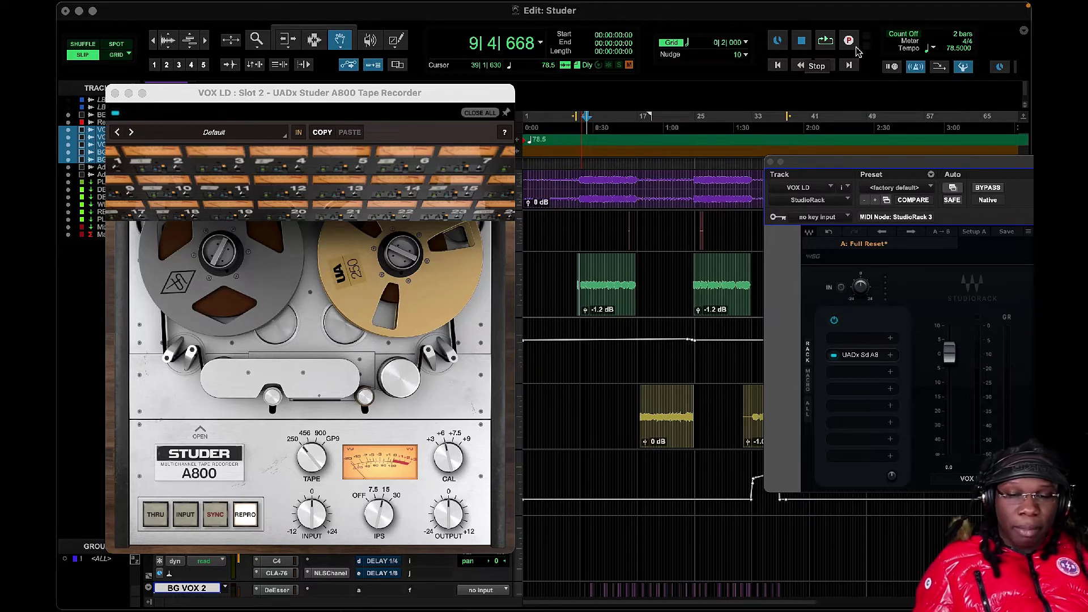
click(312, 457)
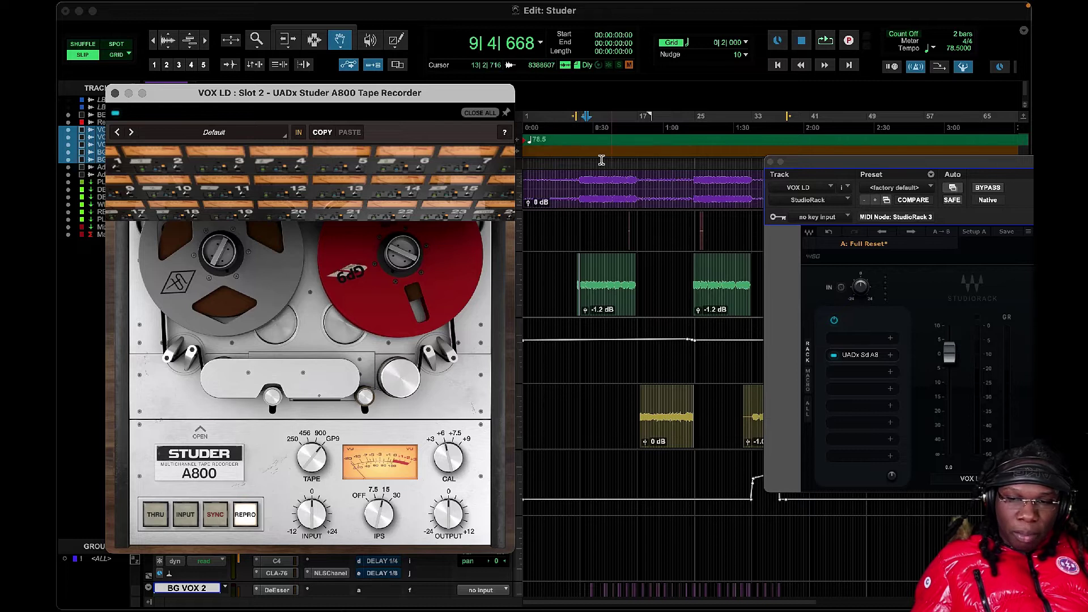
click(579, 127)
click(826, 43)
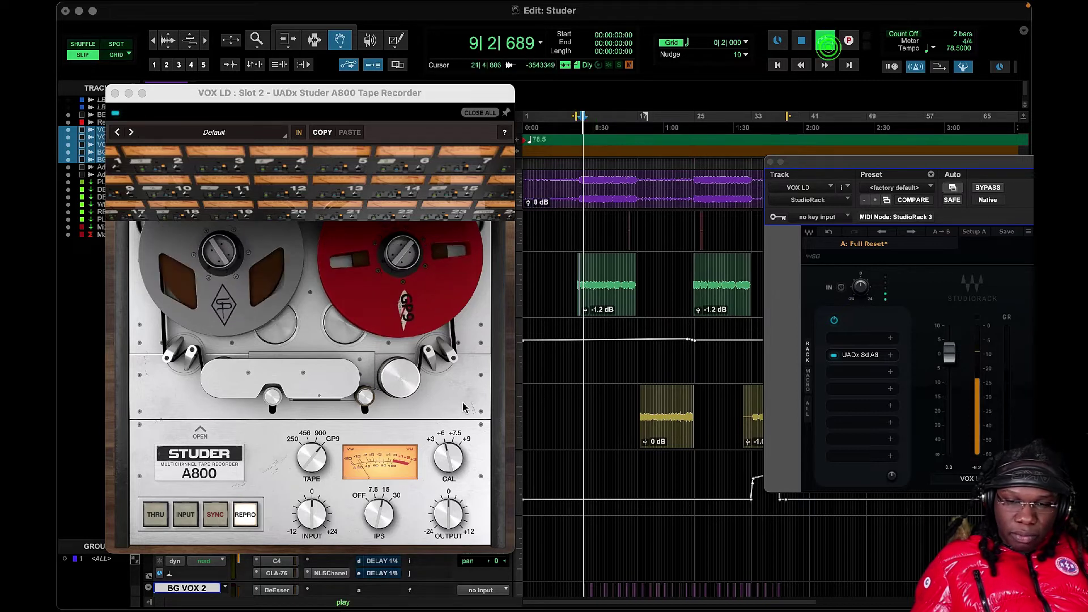
click(319, 510)
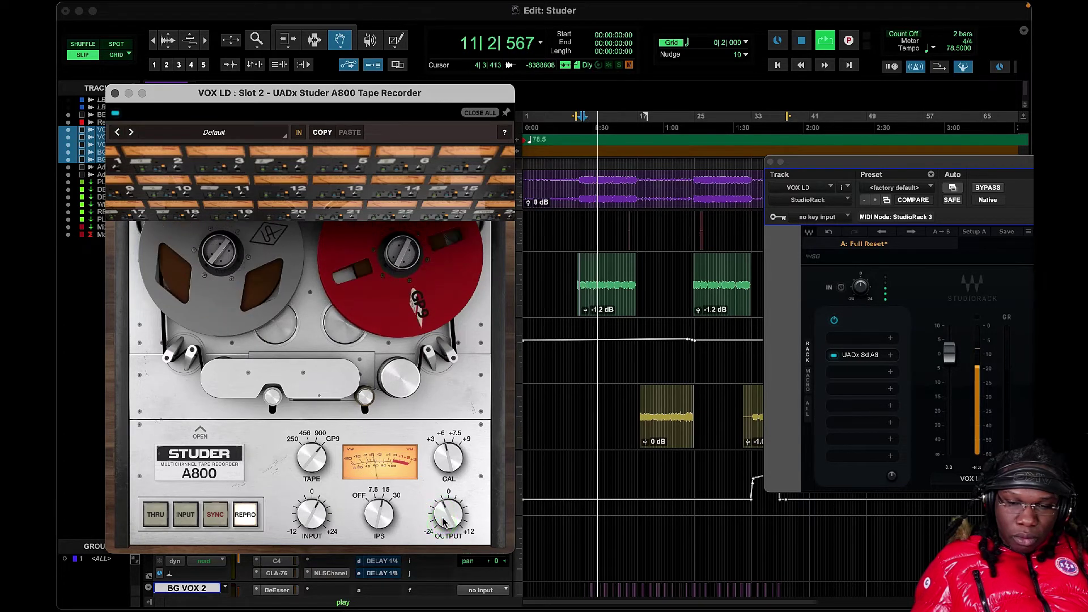
click(834, 356)
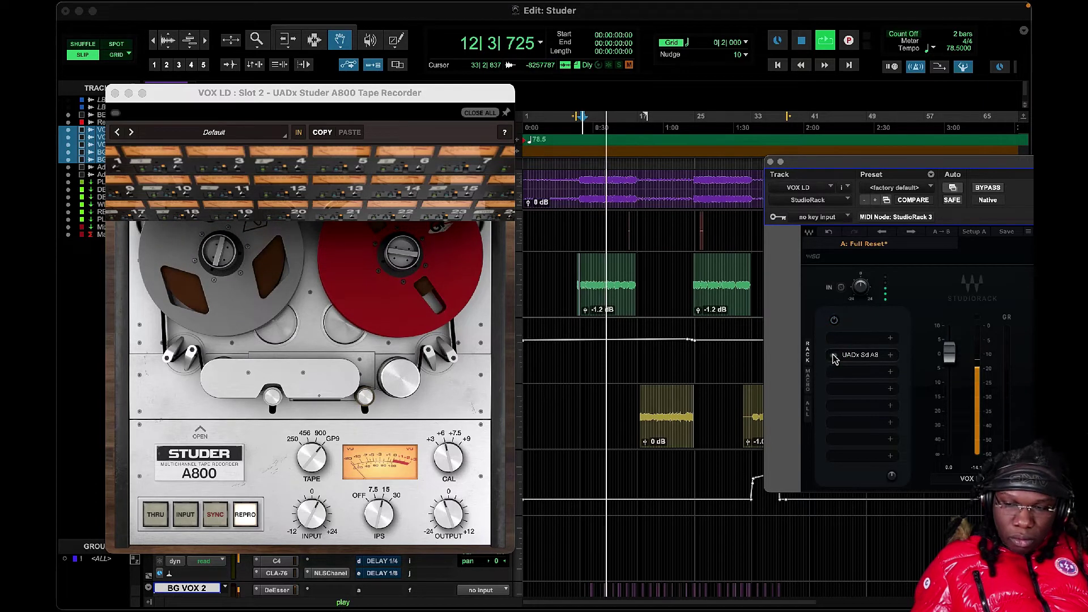
click(834, 355)
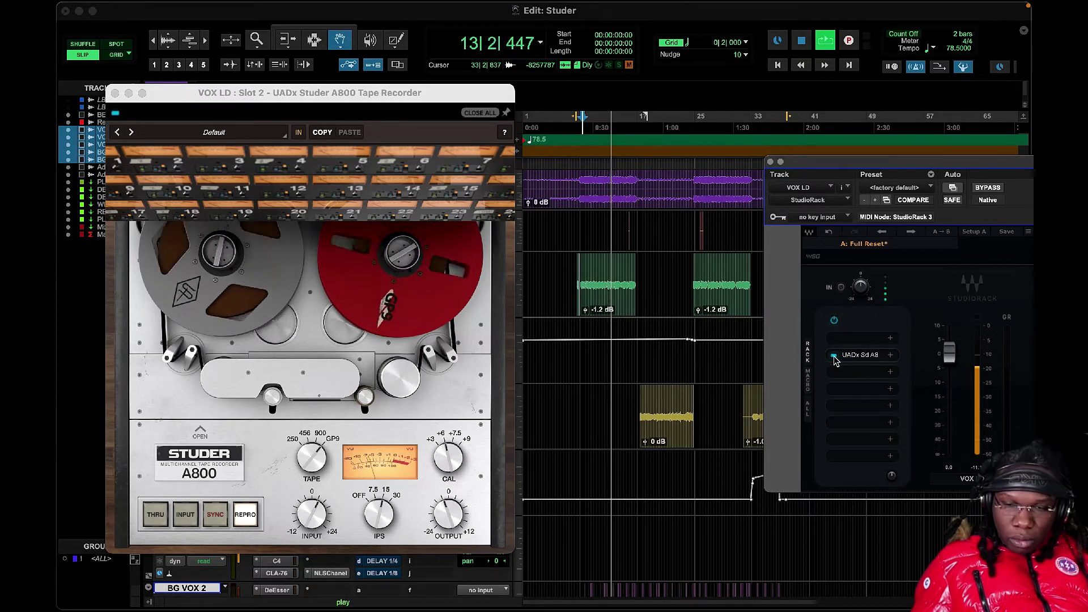
click(452, 522)
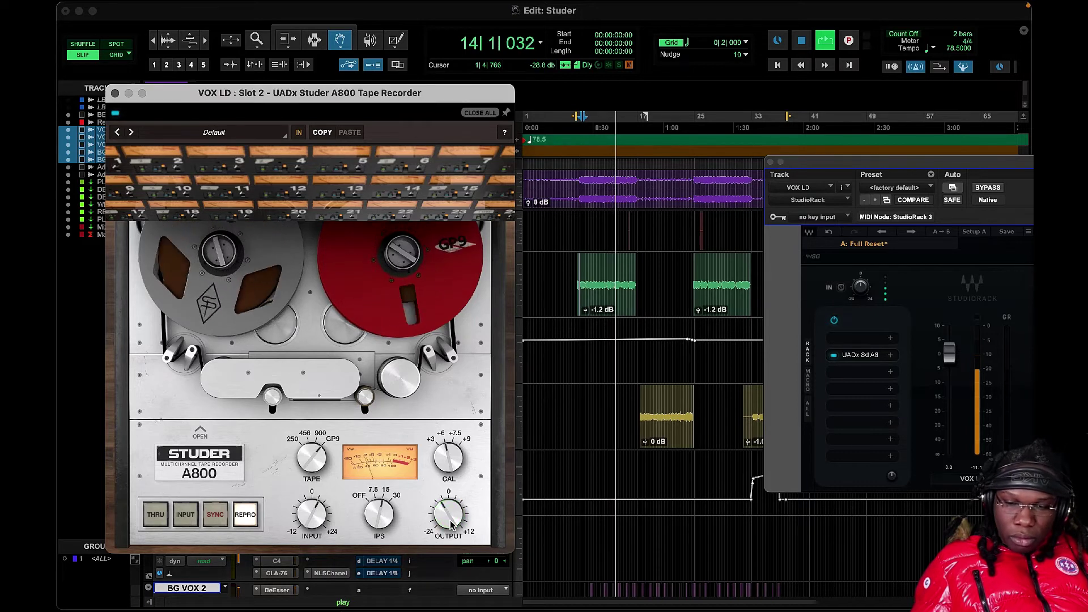
click(834, 355)
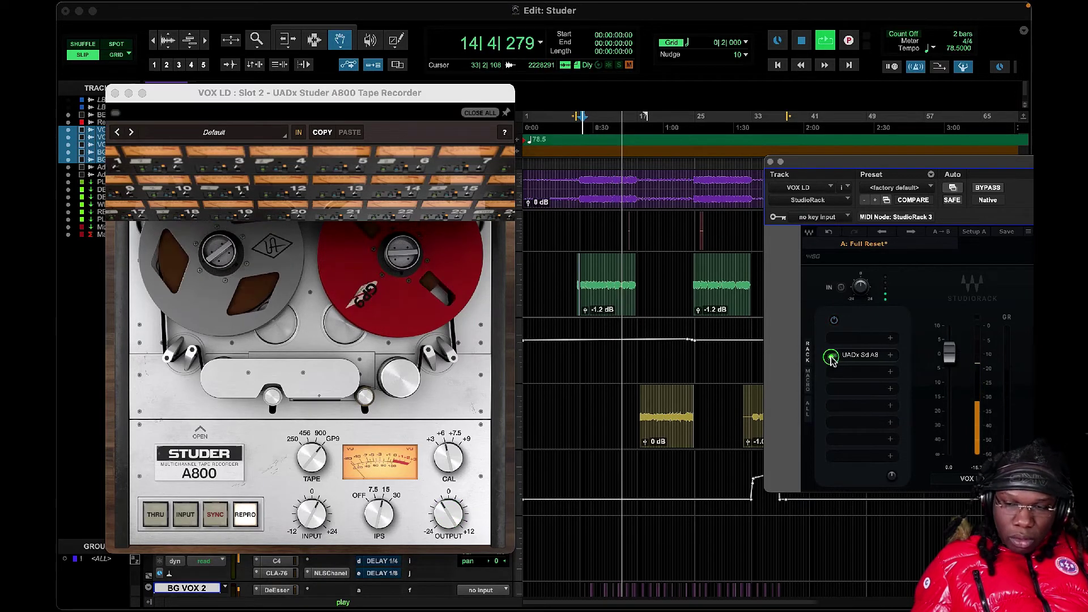
click(588, 128)
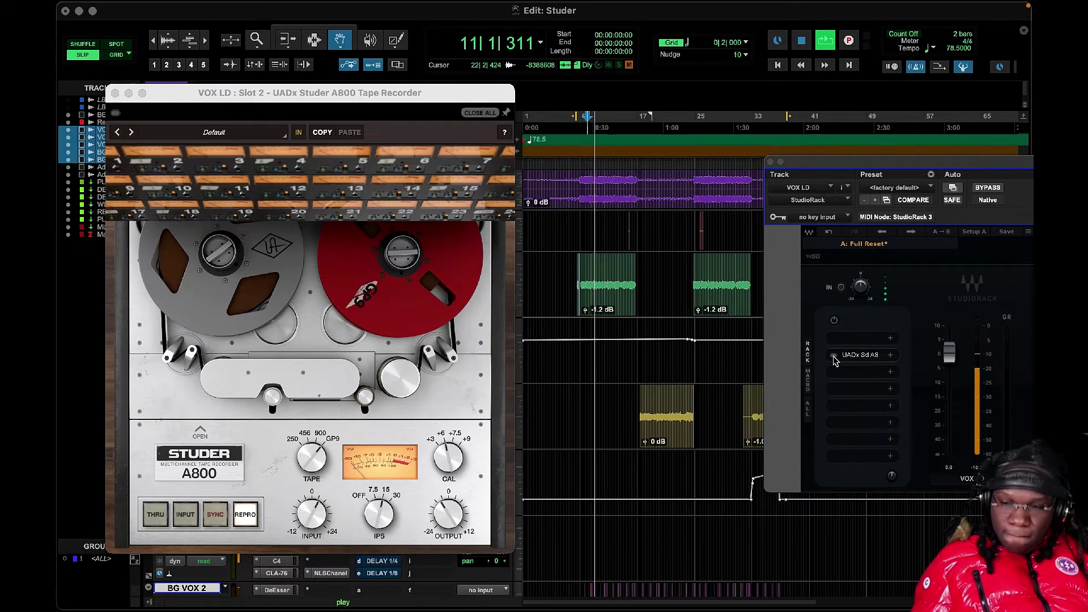
click(834, 356)
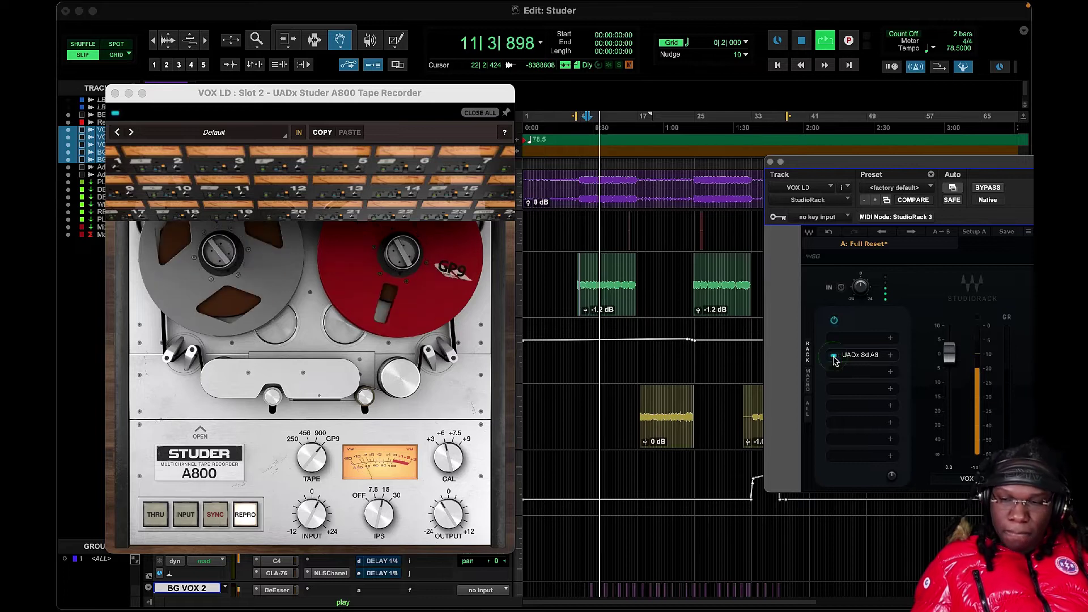
click(834, 356)
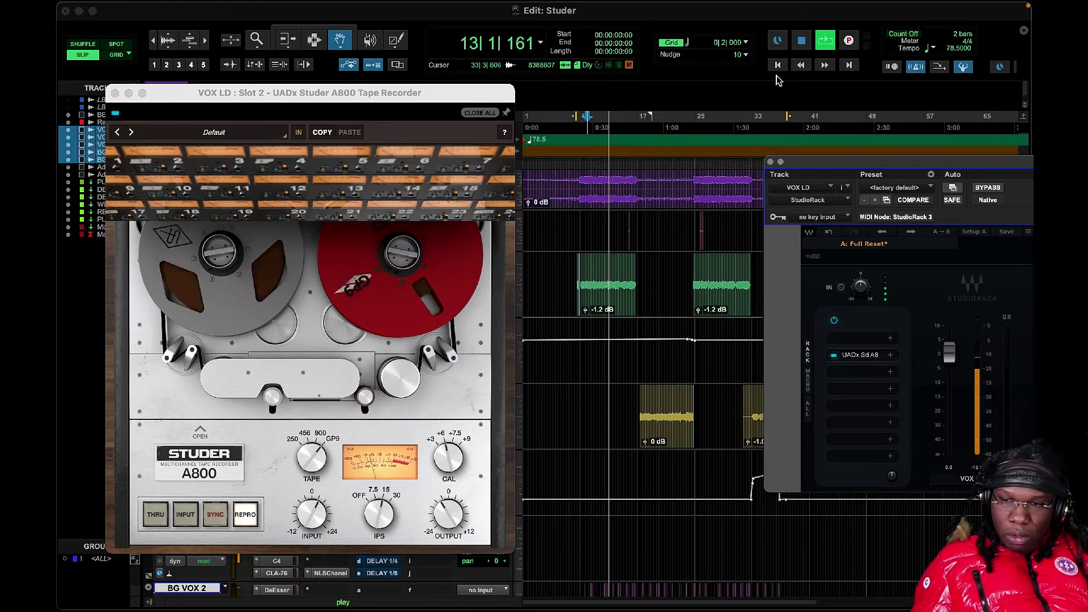
key(space)
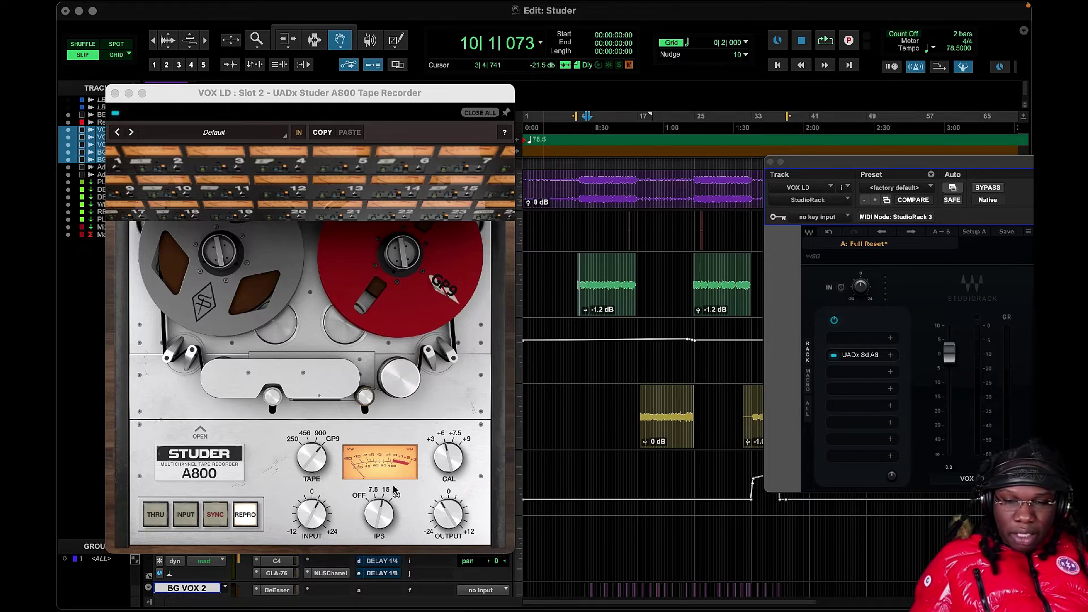
click(385, 514)
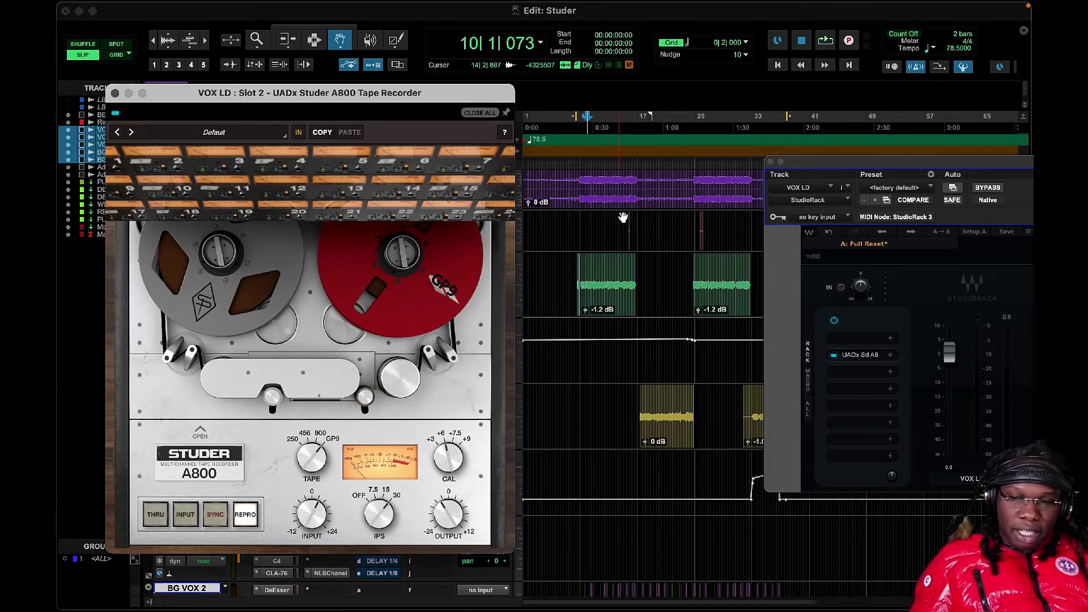
click(588, 128)
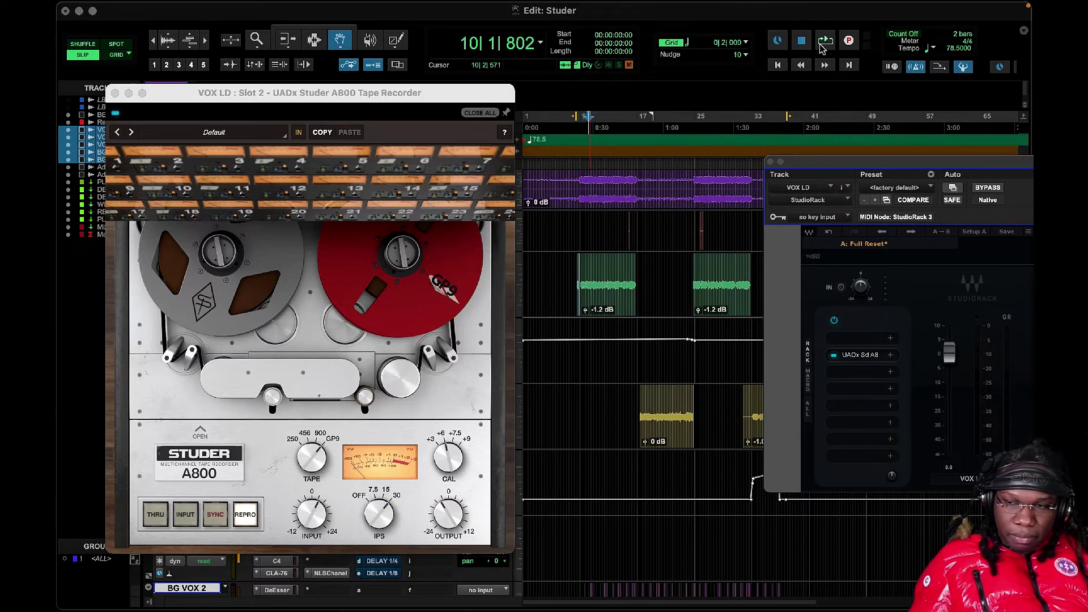
key(space)
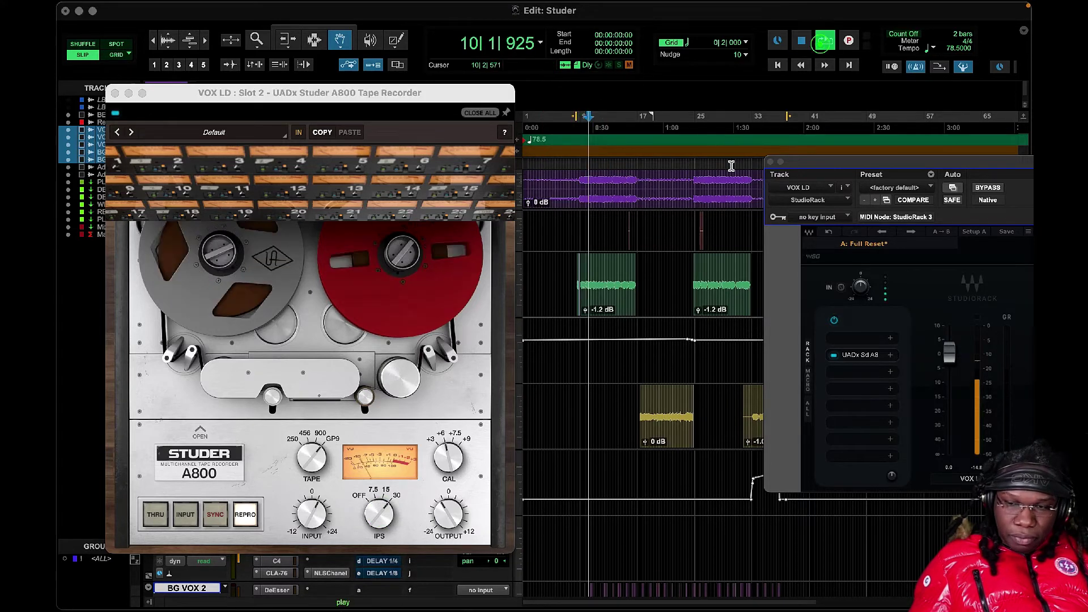
click(380, 512)
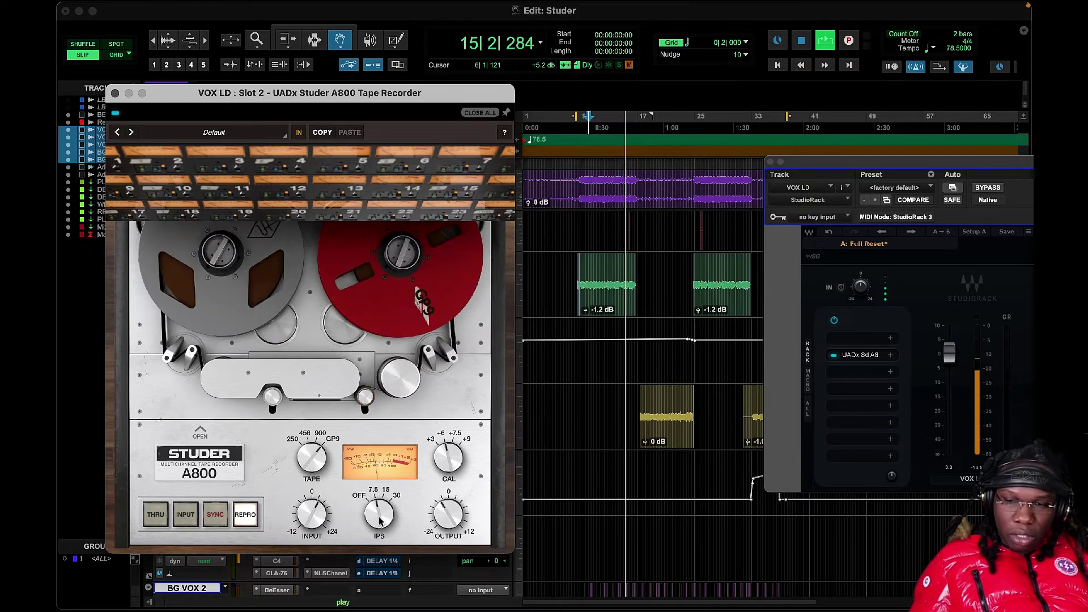
click(593, 128)
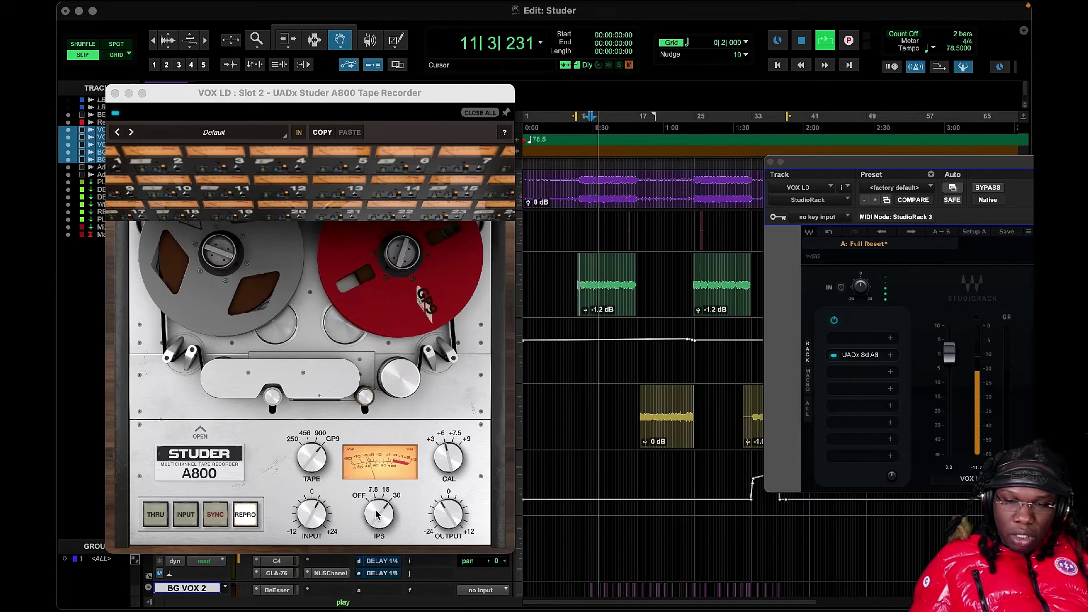
- Stop the session playback
click(803, 42)
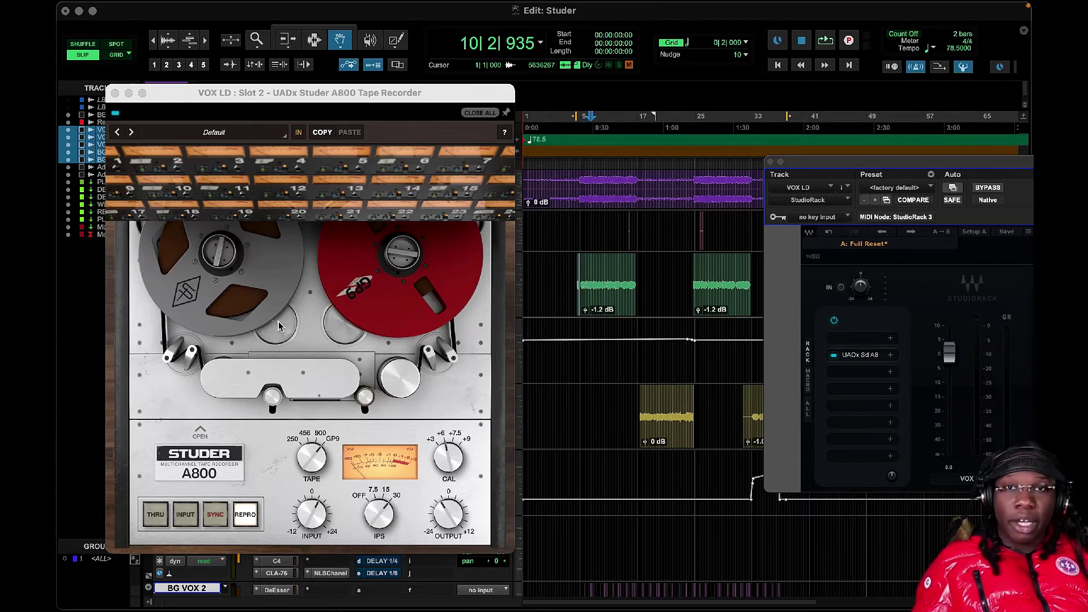
- Close the Studer A800 window, move the VOX LD rack aside, and show the Ad Libs StudioRack
click(115, 93)
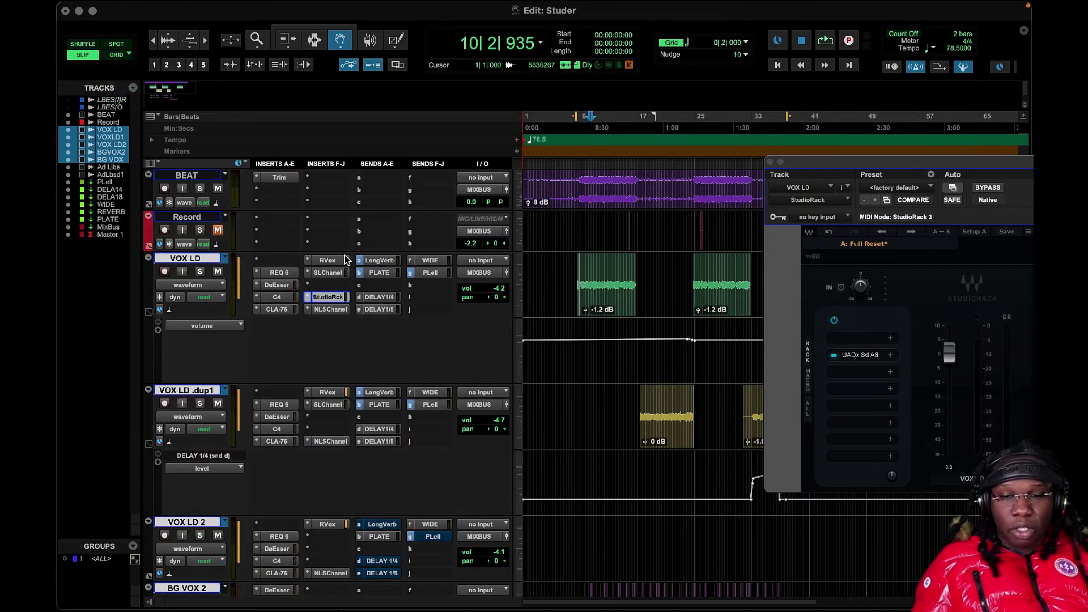
scroll(346, 261, down, 8)
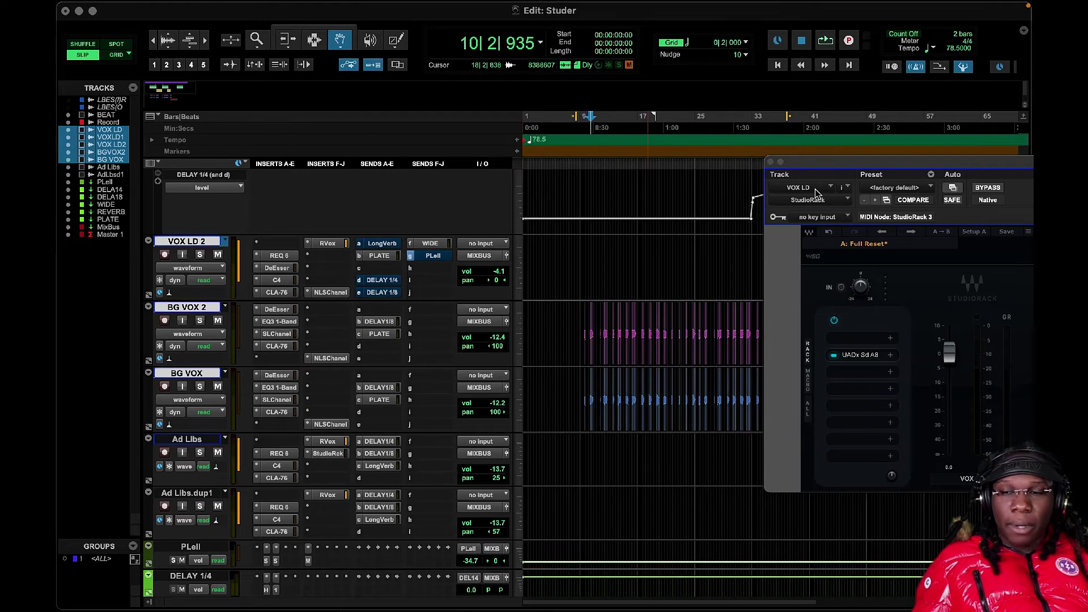
drag(828, 162, 242, 104)
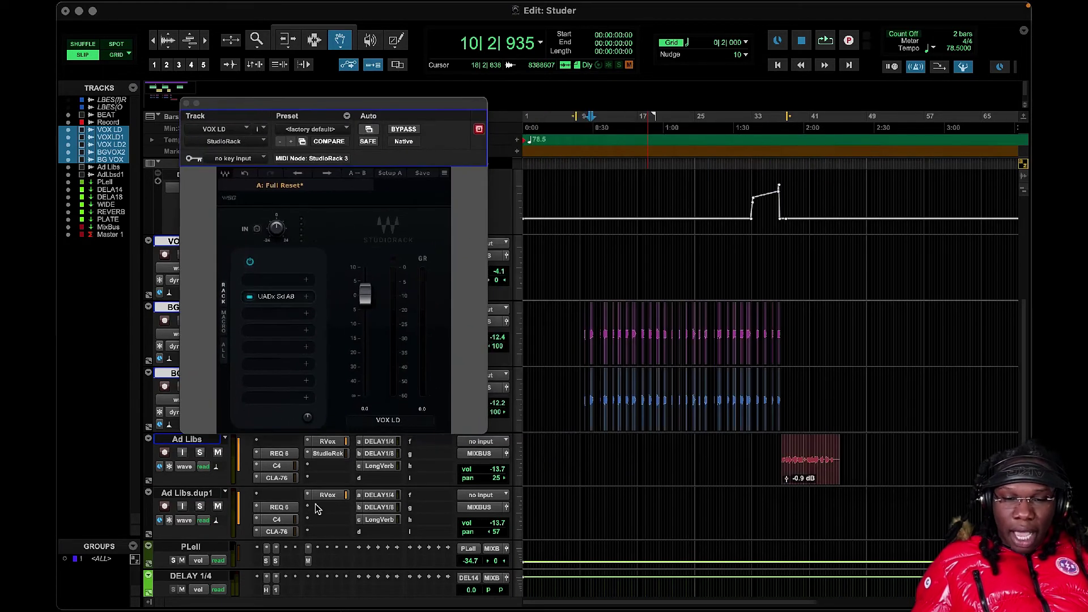
scroll(787, 312, down, 2)
drag(432, 100, 393, 47)
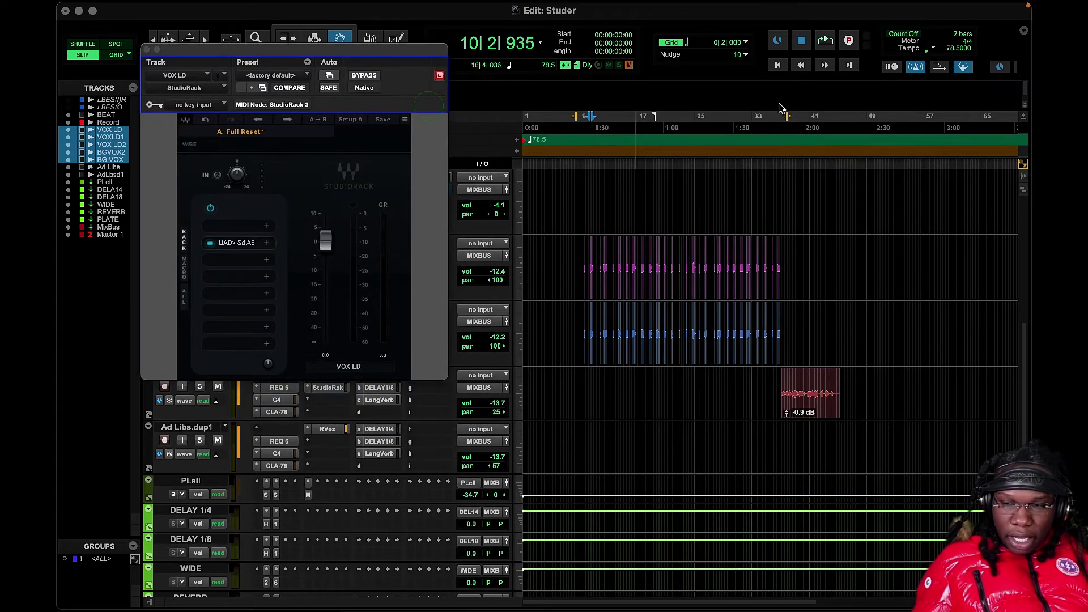
click(333, 389)
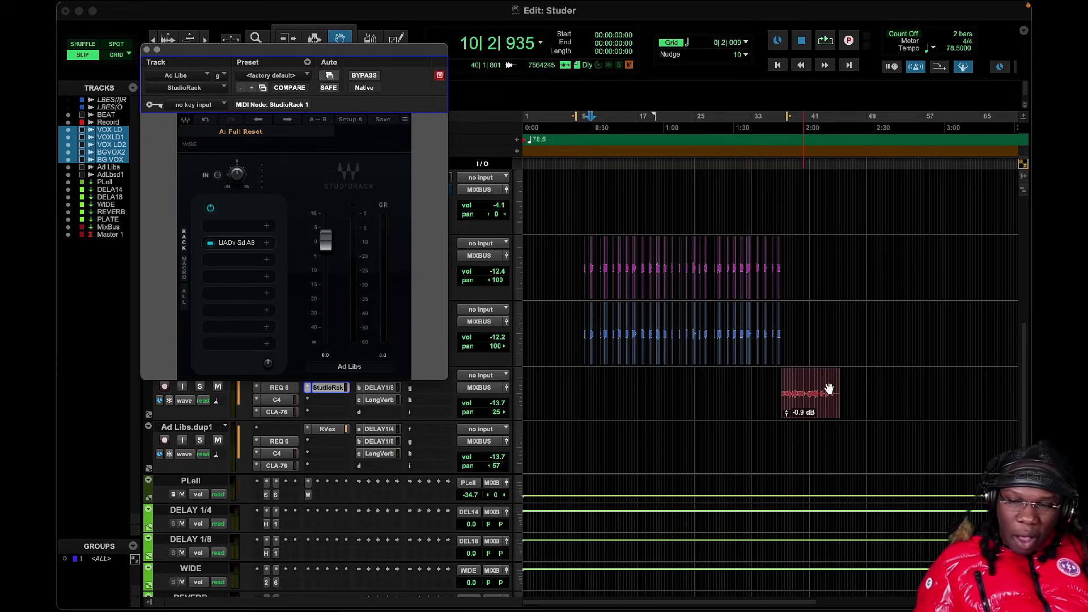
- Play from around bar 35 with the Ad Libs StudioRack bypassed, then re-enable it
click(364, 75)
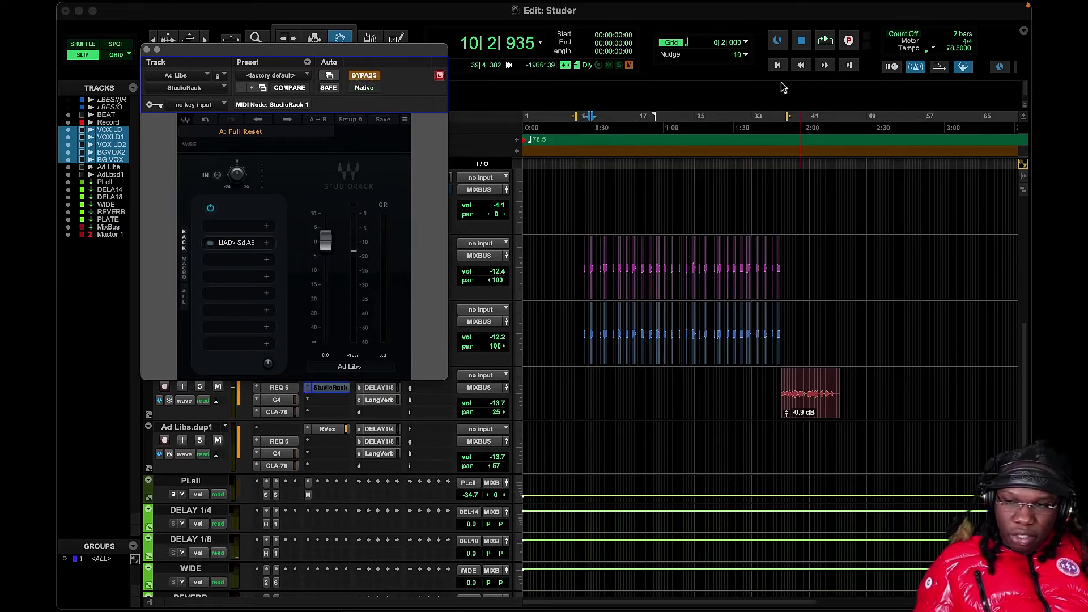
click(771, 127)
key(space)
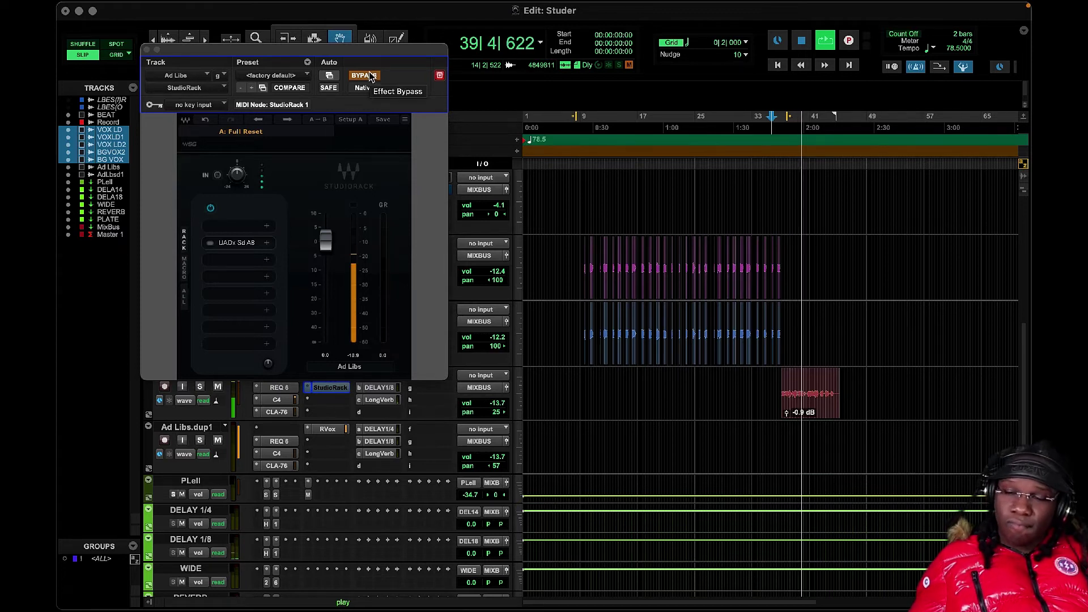
click(365, 75)
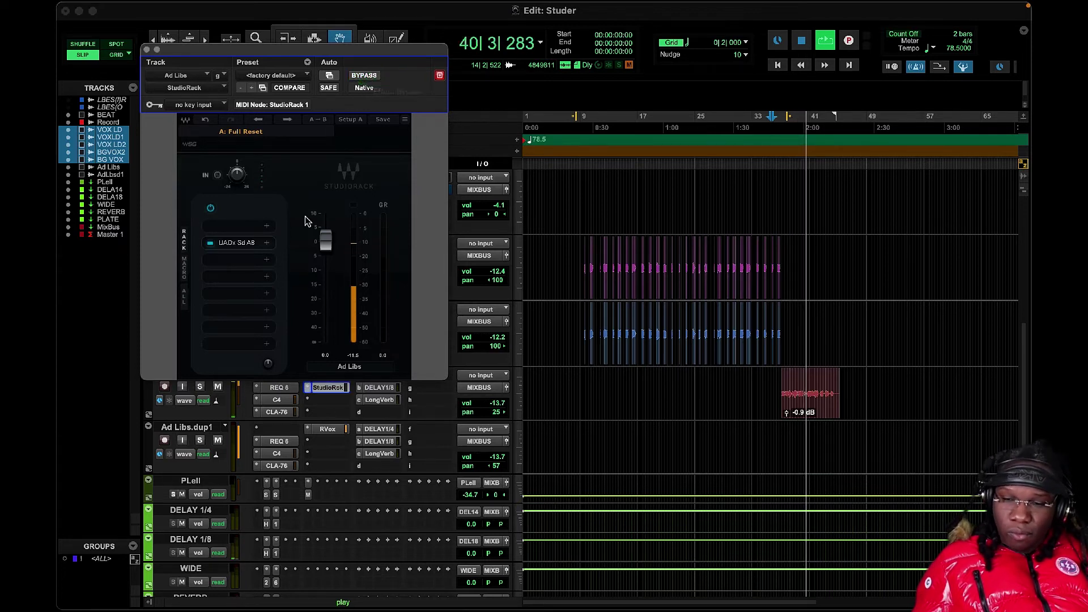
- Open the Ad Libs UADx Studer A800 and audition its Lo-Fi Fuzz tape sound in the ad-lib section
click(238, 243)
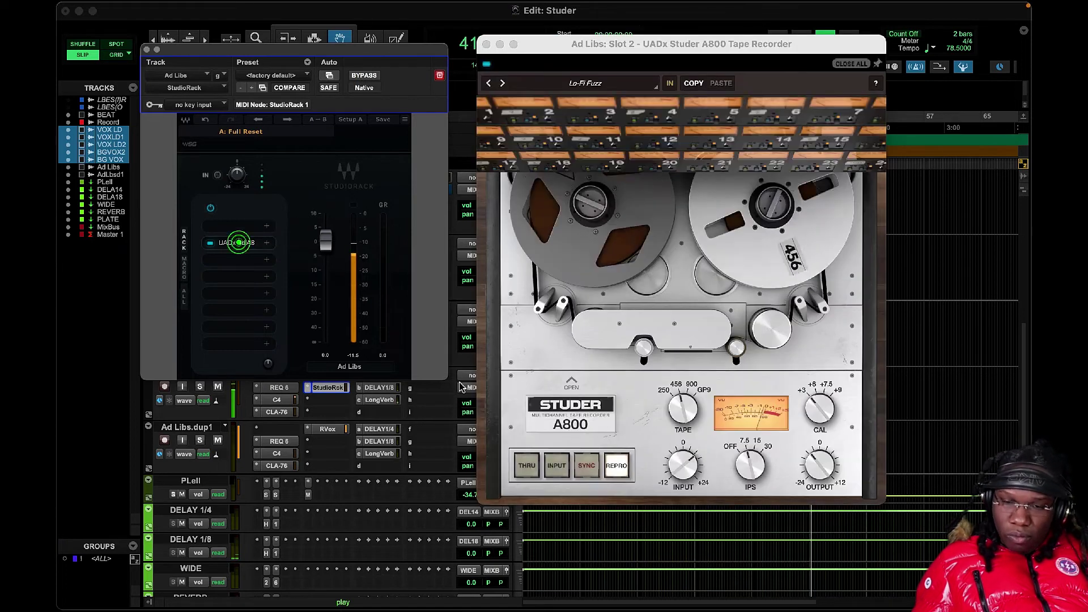
click(685, 462)
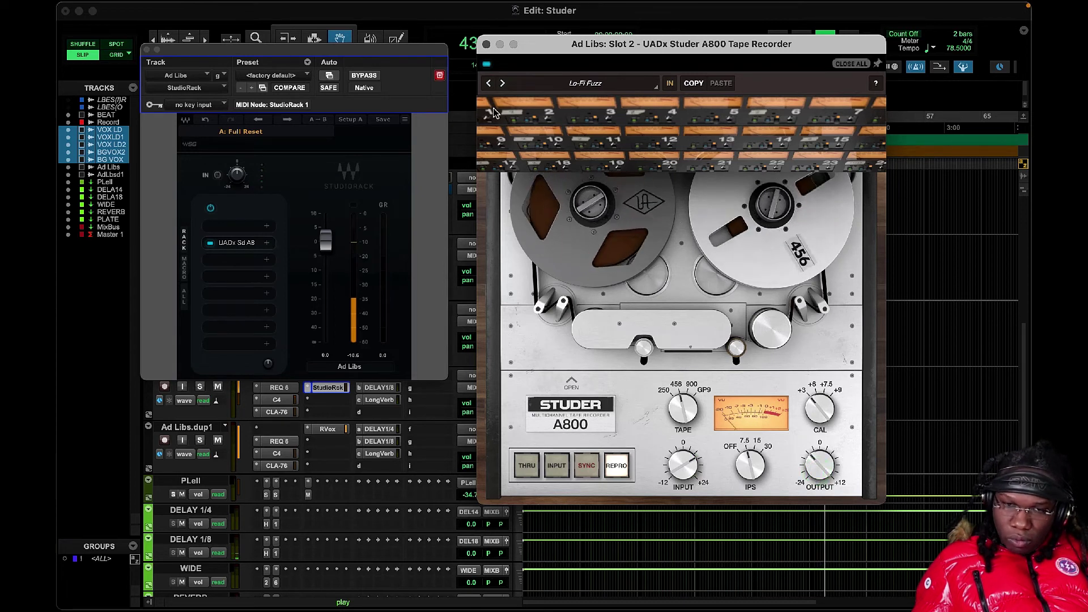
click(796, 37)
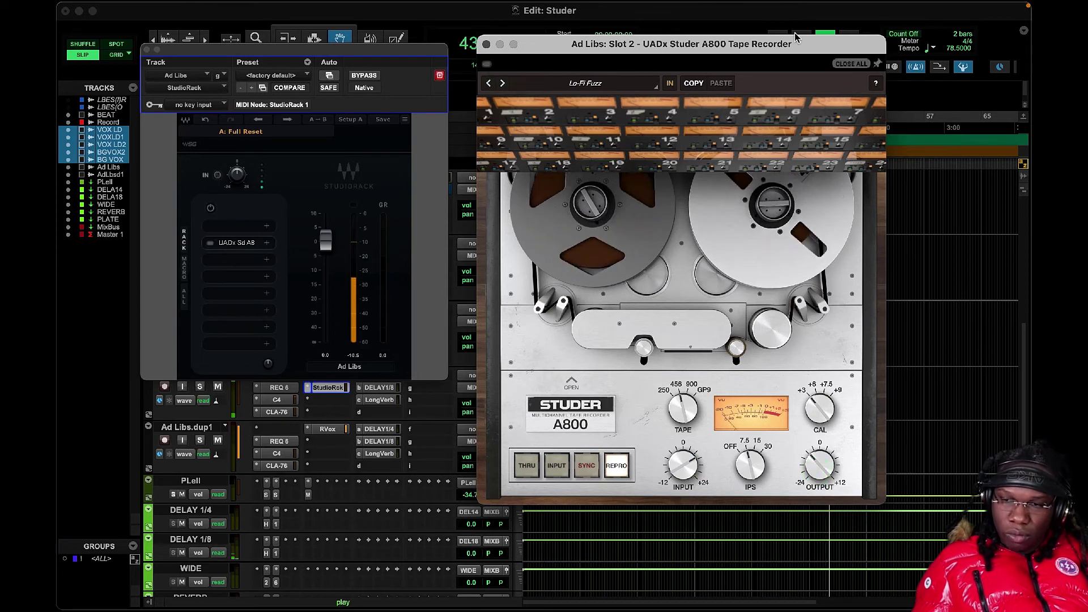
drag(797, 36, 596, 37)
click(787, 125)
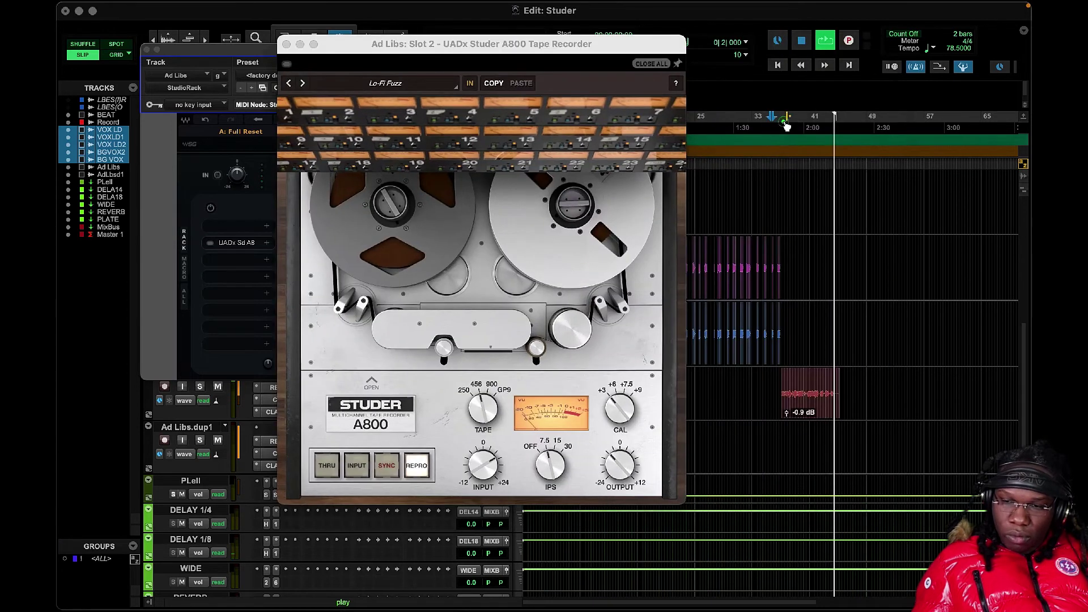
click(791, 123)
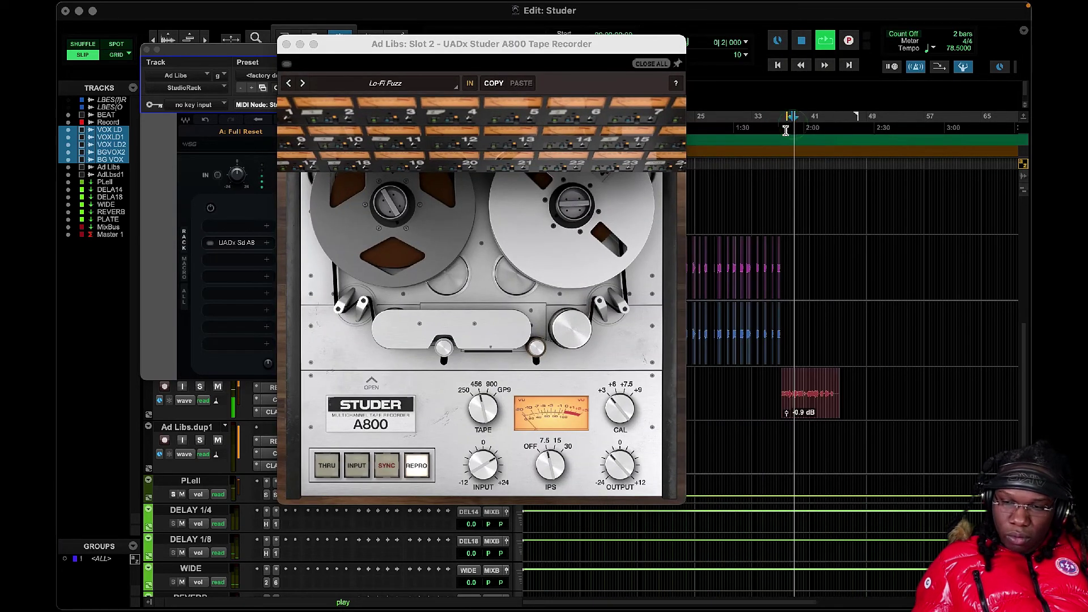
click(289, 65)
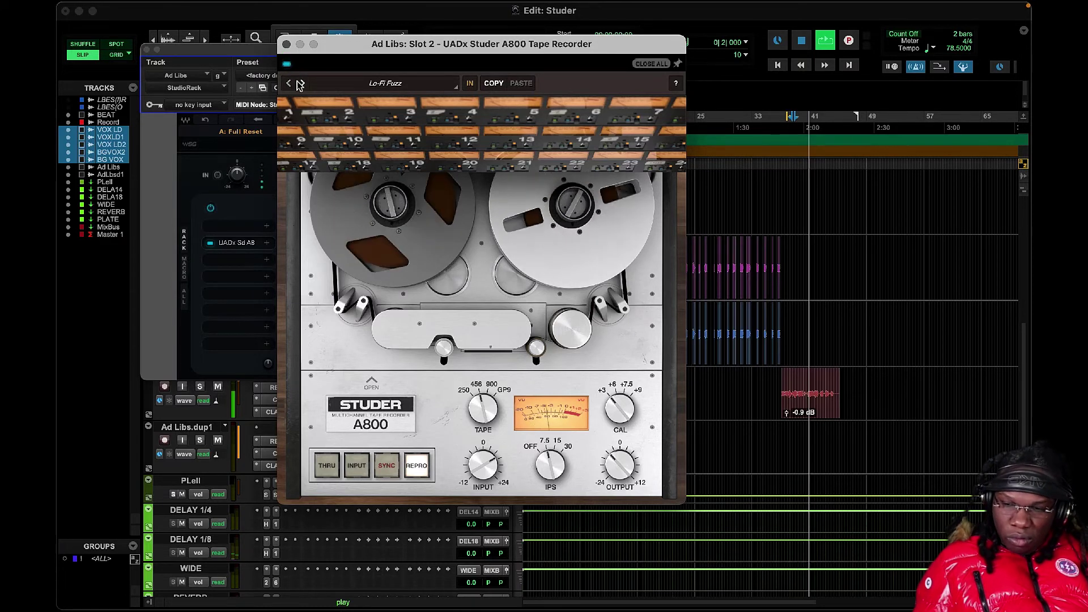
click(800, 42)
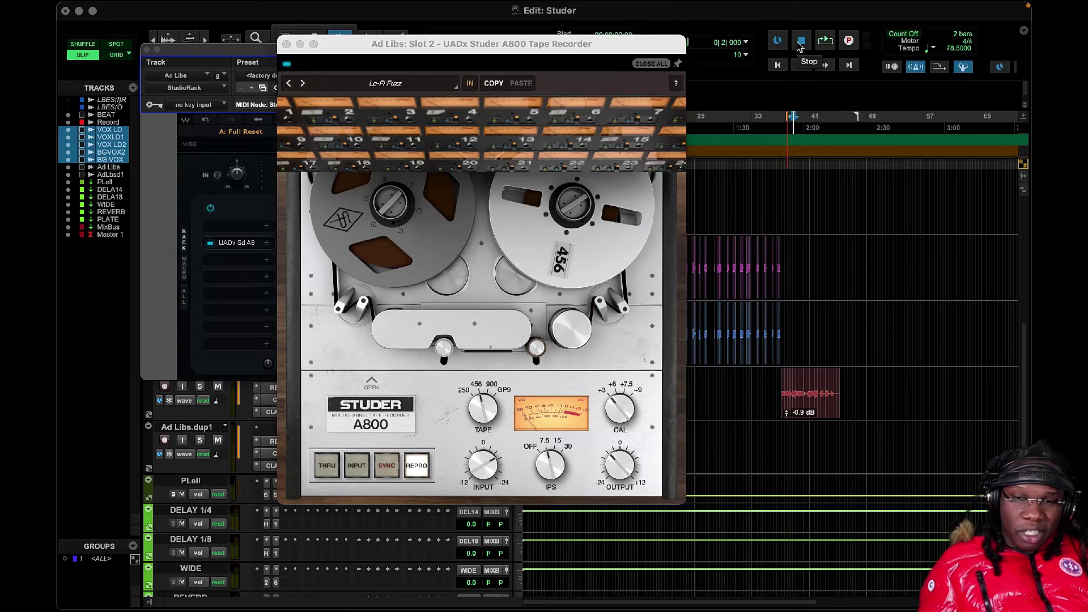
- Browse the Studer A800 presets and keep Lo-Fi Fuzz selected
click(390, 85)
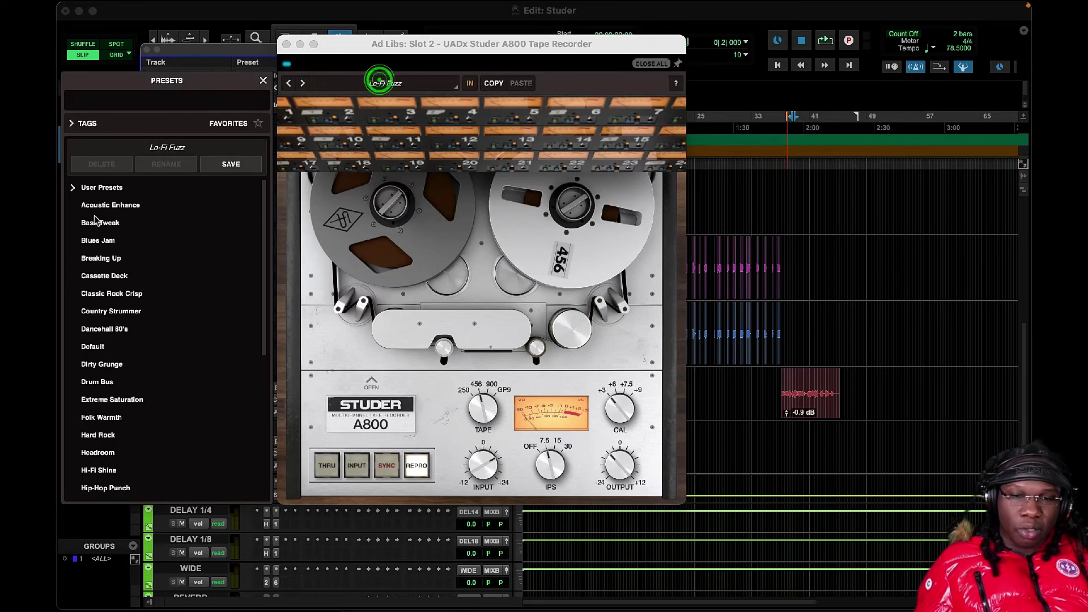
click(263, 81)
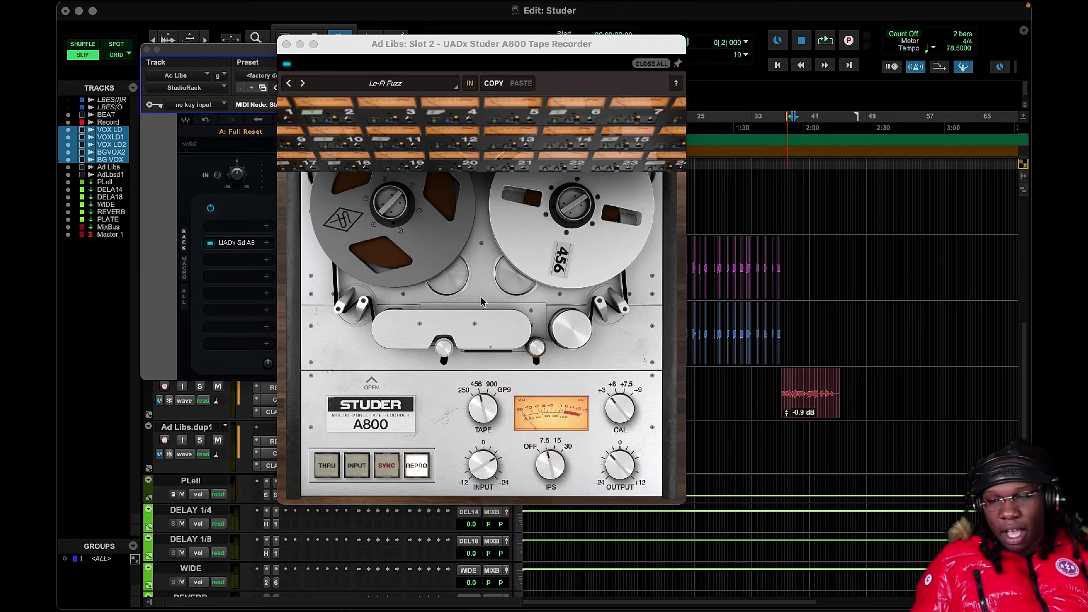
- Close the Studer A800 and the Ad Libs StudioRack windows
click(286, 45)
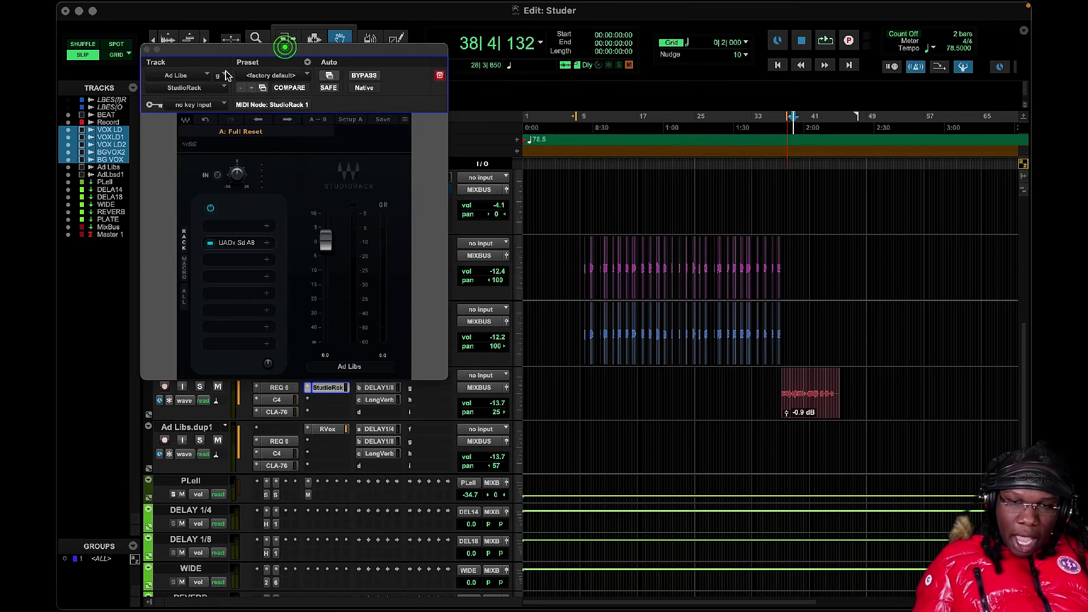
click(147, 49)
scroll(369, 307, up, 5)
scroll(369, 306, down, 1)
scroll(369, 306, down, 5)
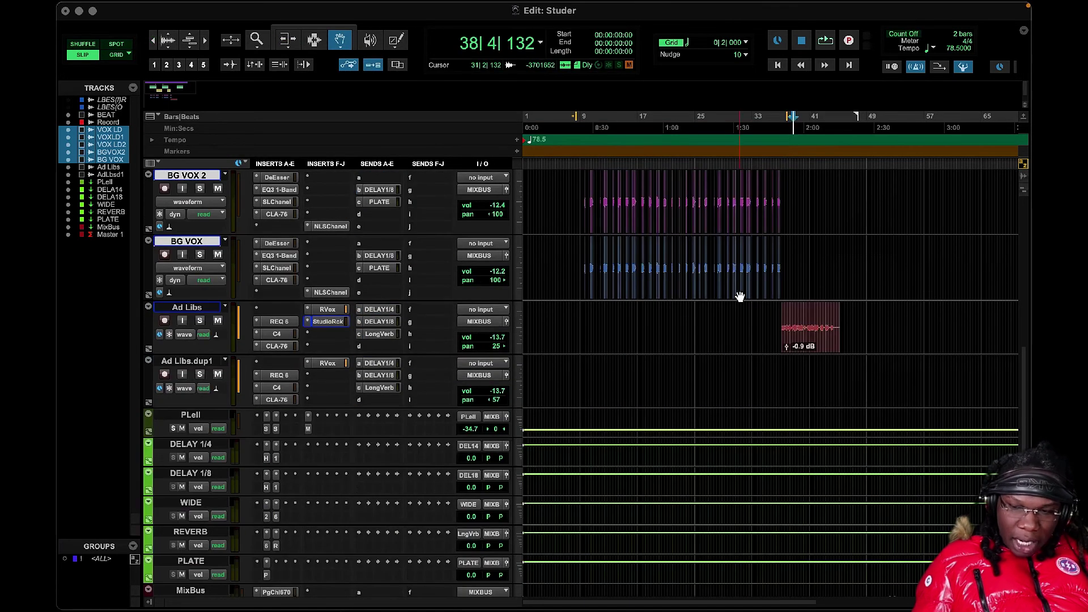
click(339, 322)
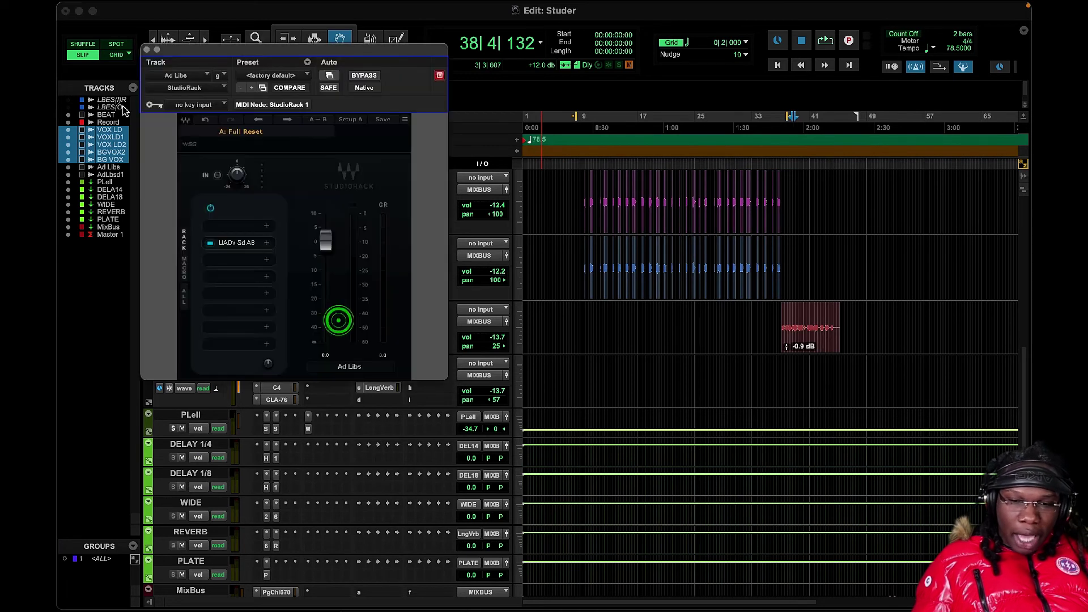
click(146, 50)
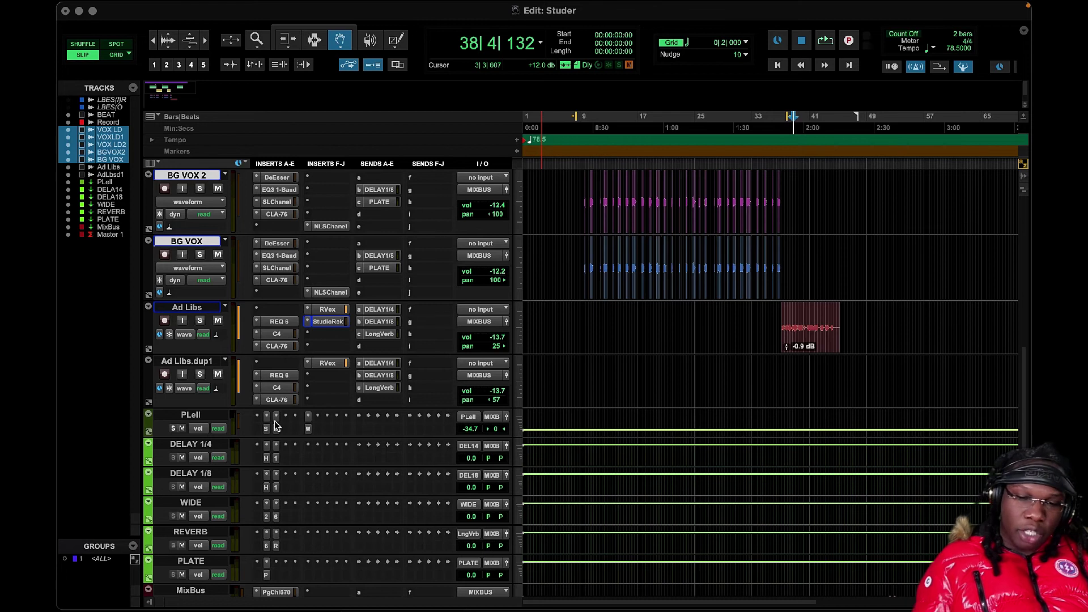
- Show the MixBus StudioRack's 92/545/4000 Hz split and check band 2's Studer
scroll(276, 426, down, 3)
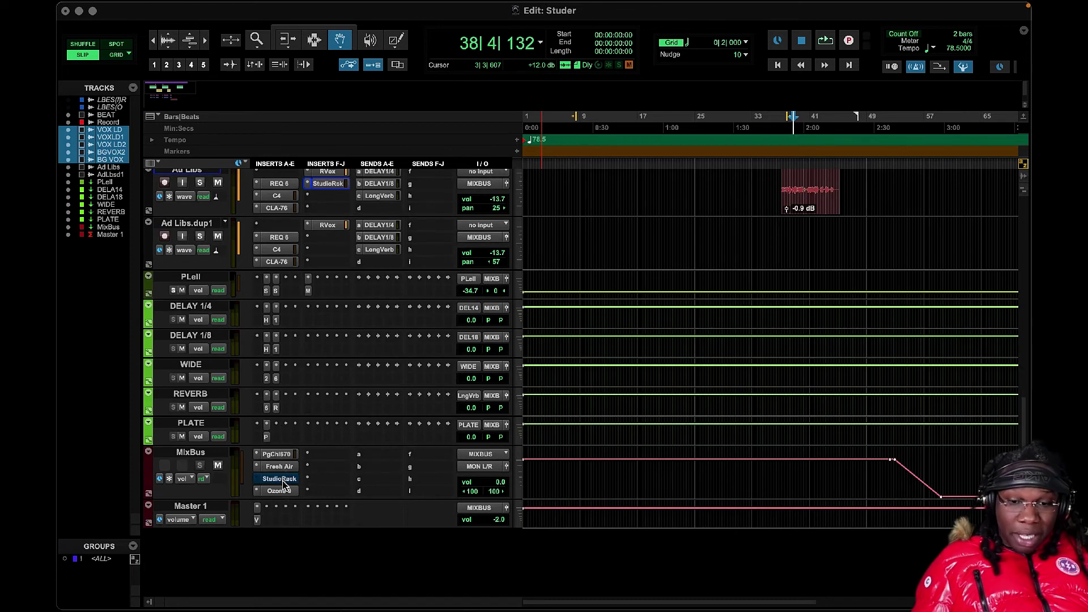
click(280, 479)
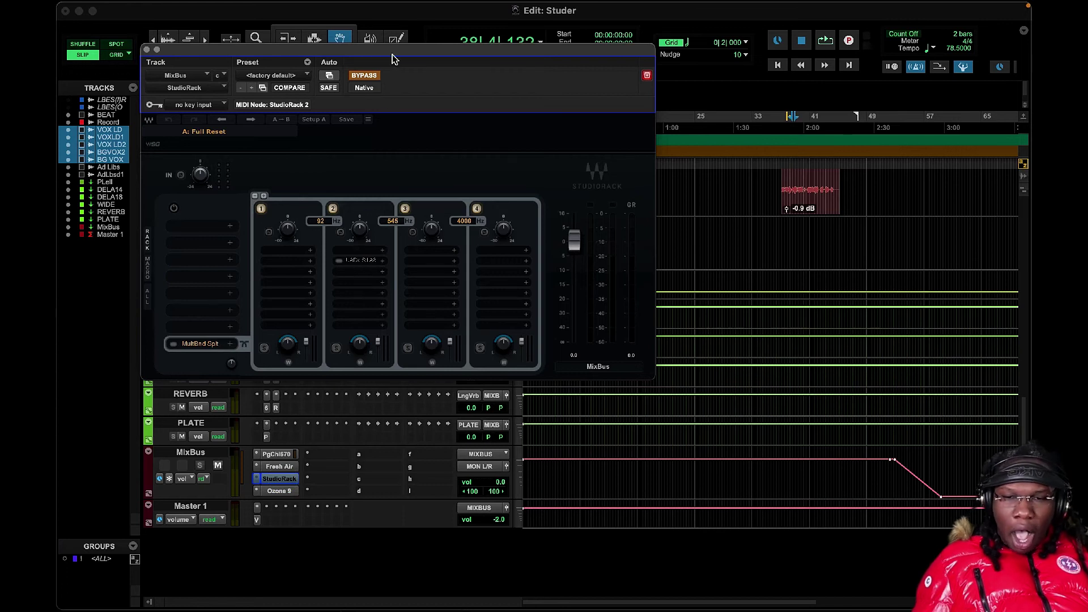
drag(392, 54, 500, 50)
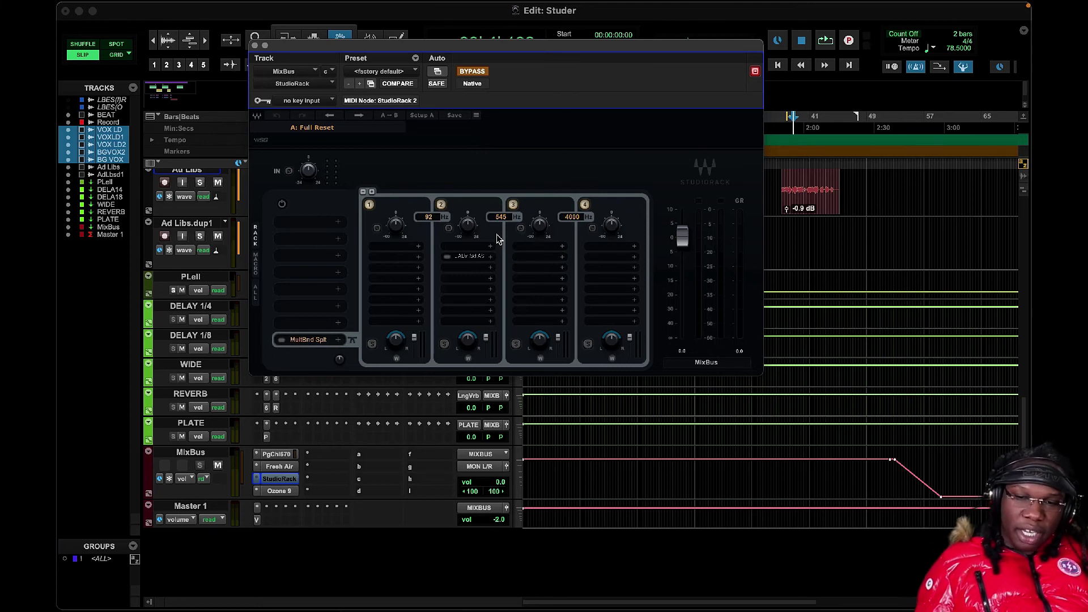
click(469, 257)
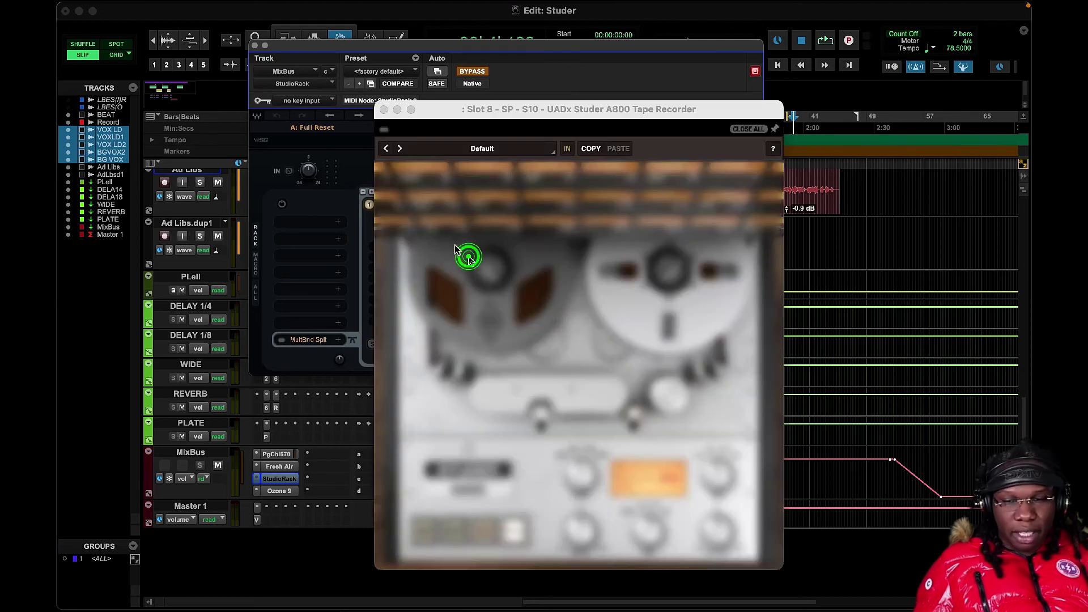
click(382, 111)
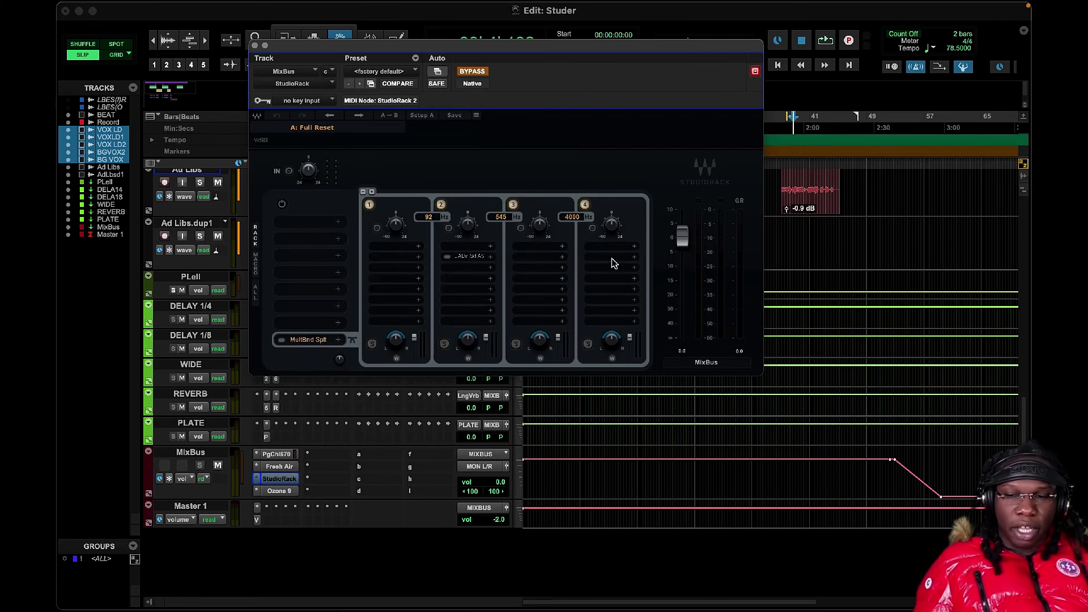
- Inspect the MixBus Ozone 9 Exciter, then reopen the MixBus StudioRack with bypass off
click(292, 490)
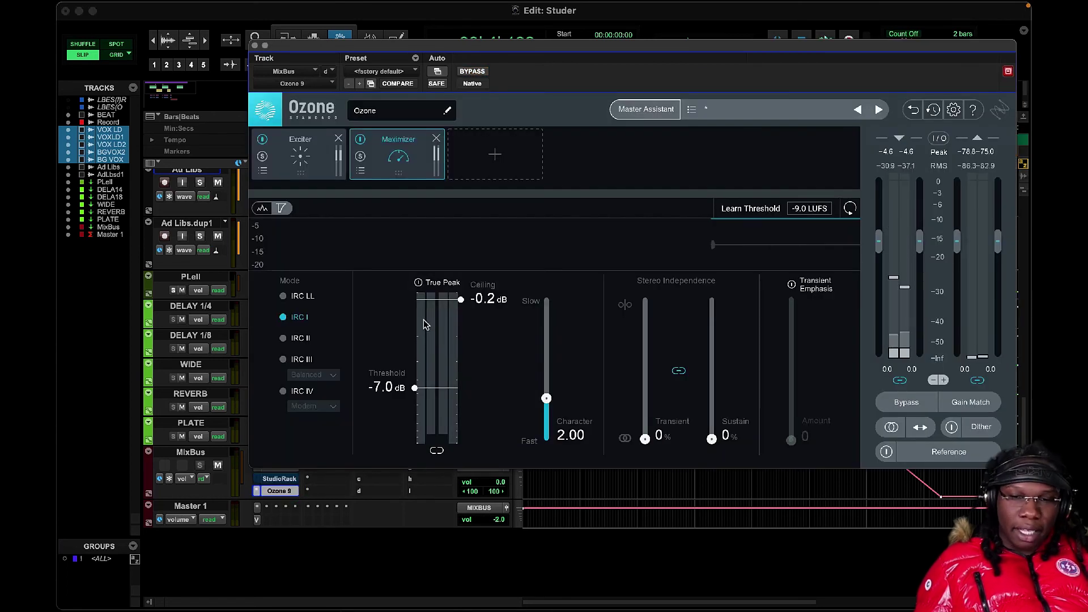
click(300, 154)
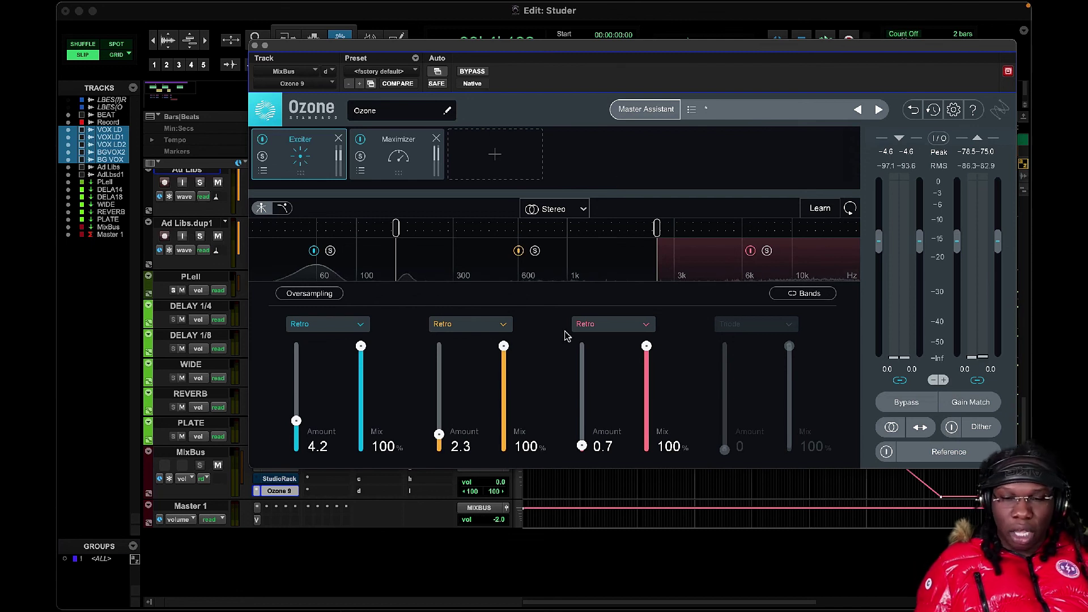
click(278, 479)
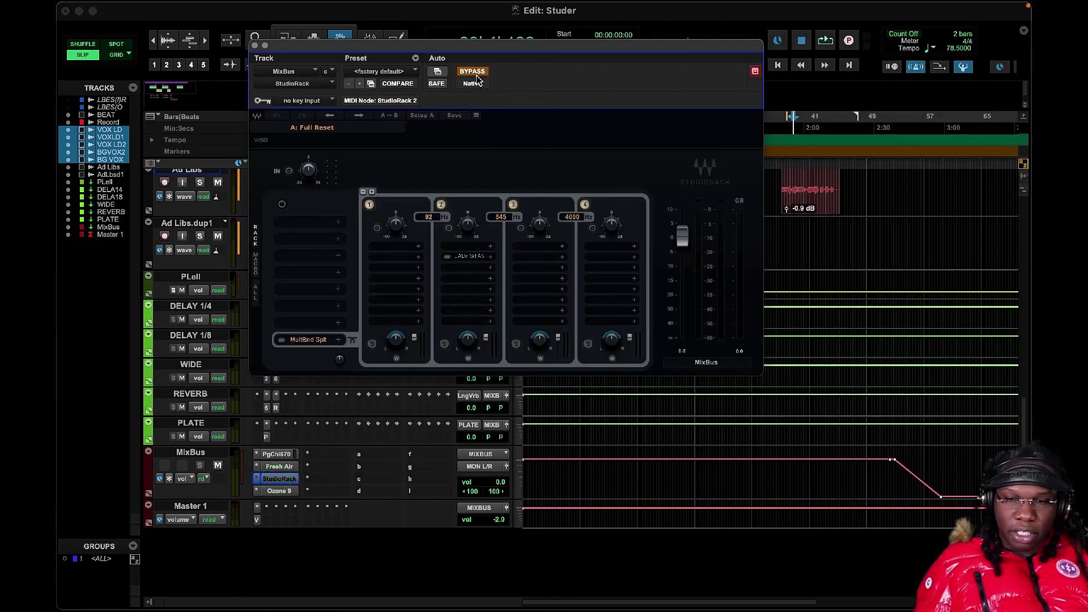
click(472, 71)
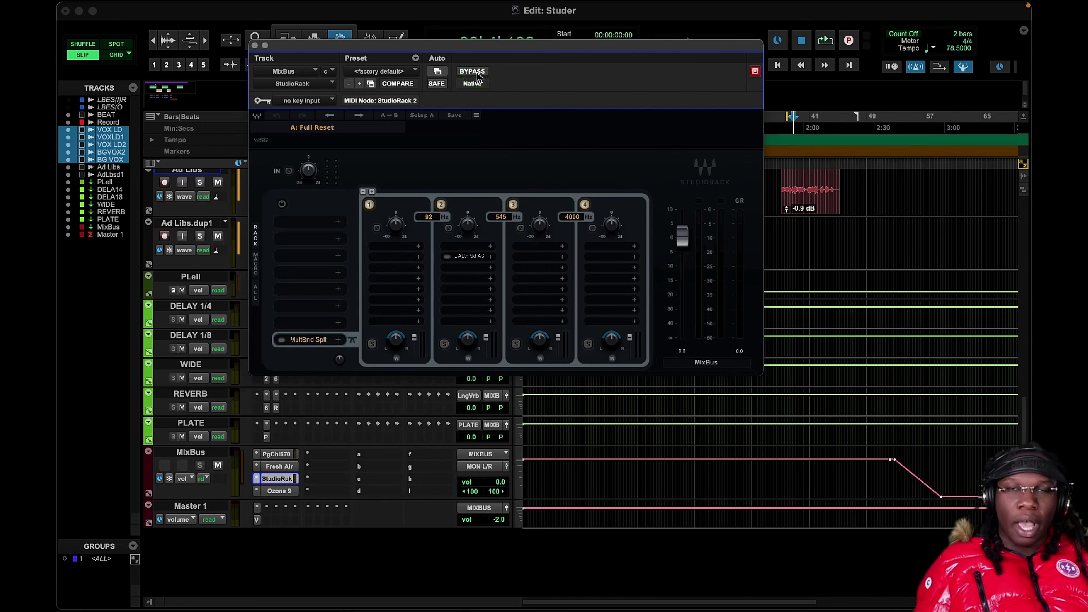